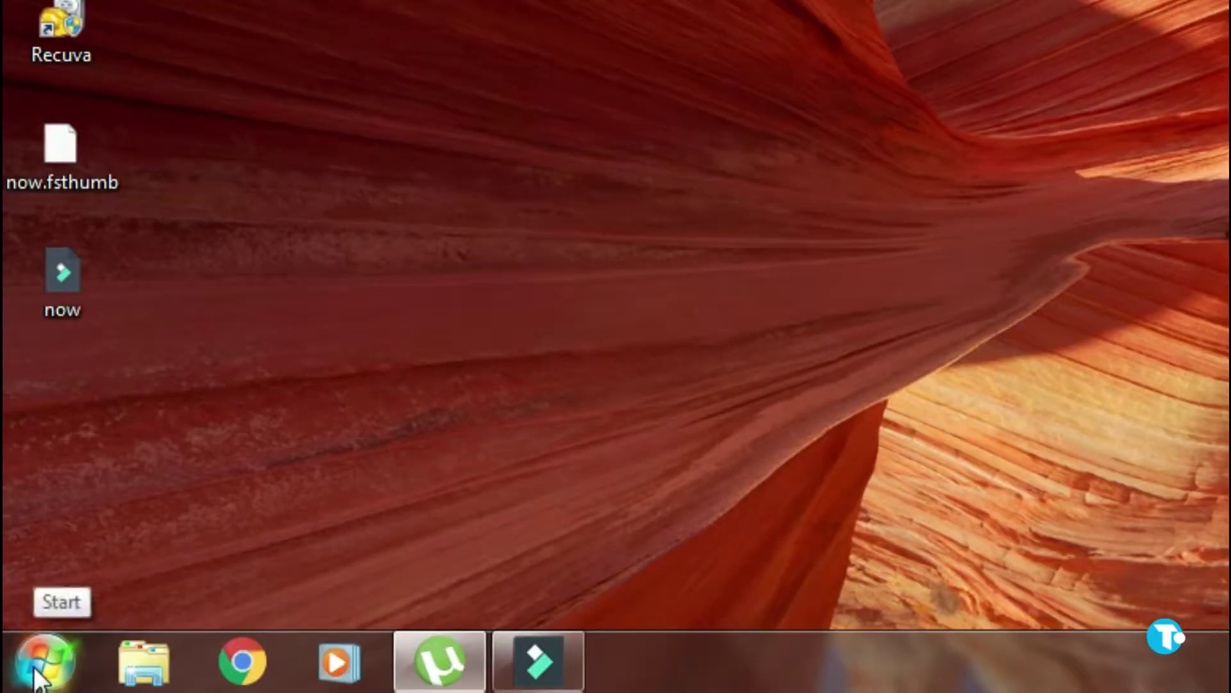
# Look up QGIS 2.18.17 'Las Palmas' in the Control Panel's Programs and Features list, and close the window.
pyautogui.click(23, 676)
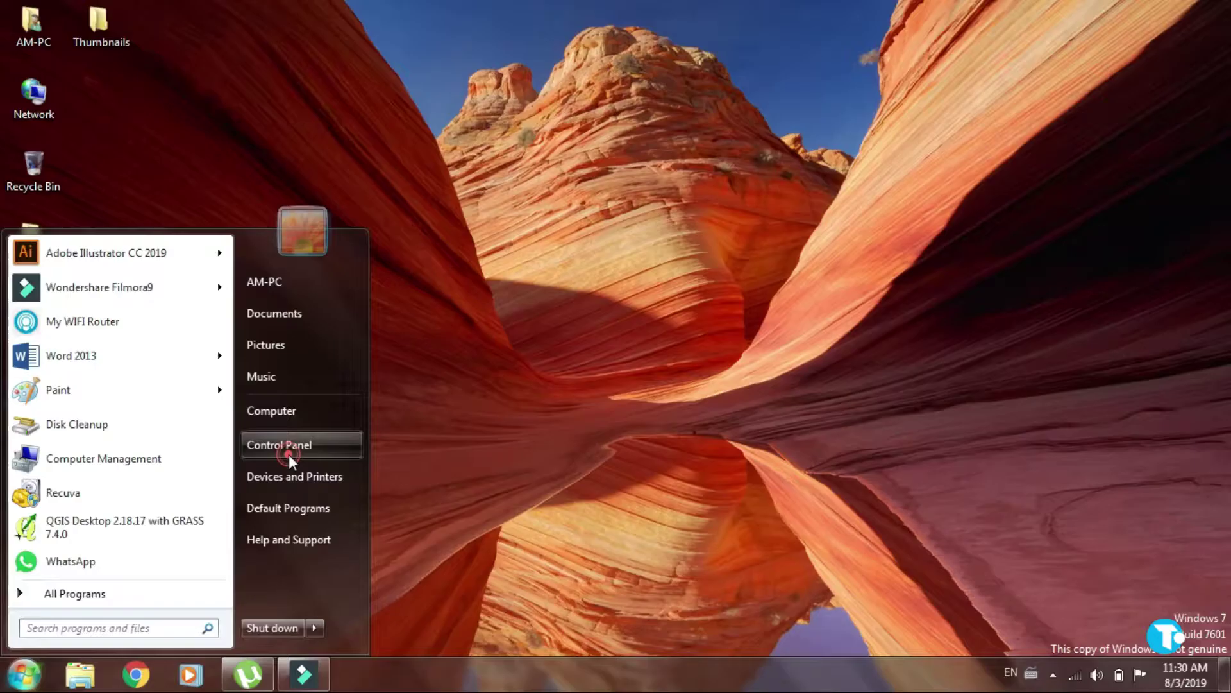
pyautogui.click(495, 257)
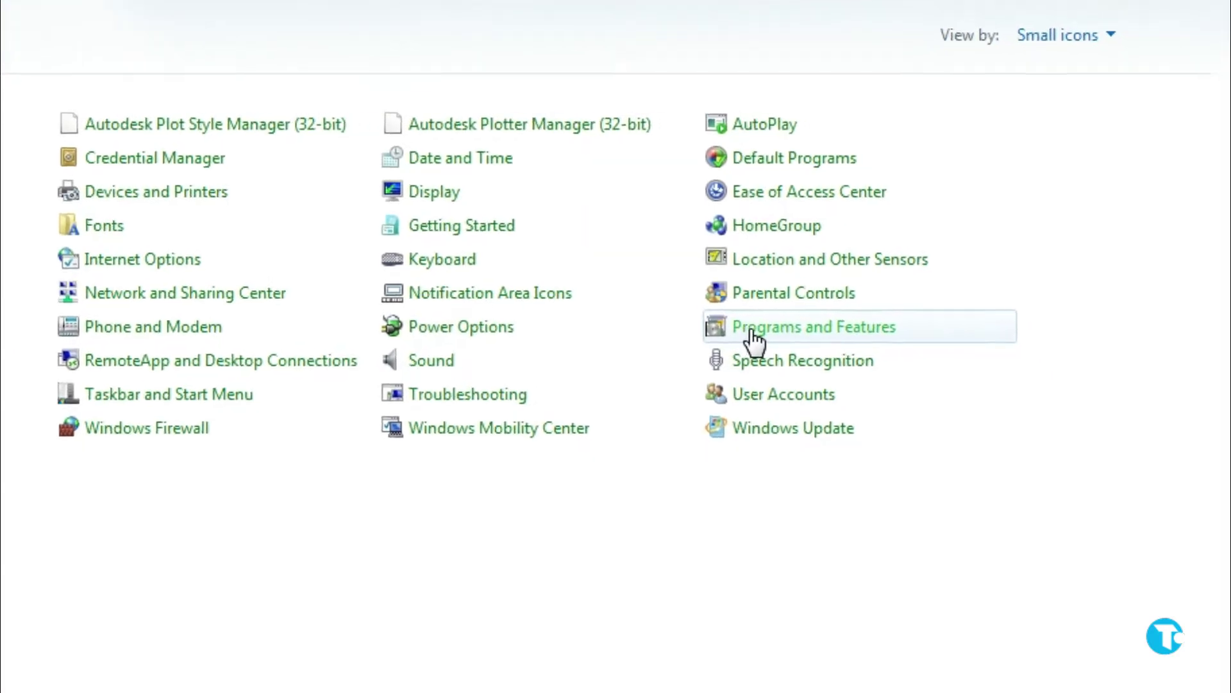
pyautogui.click(755, 340)
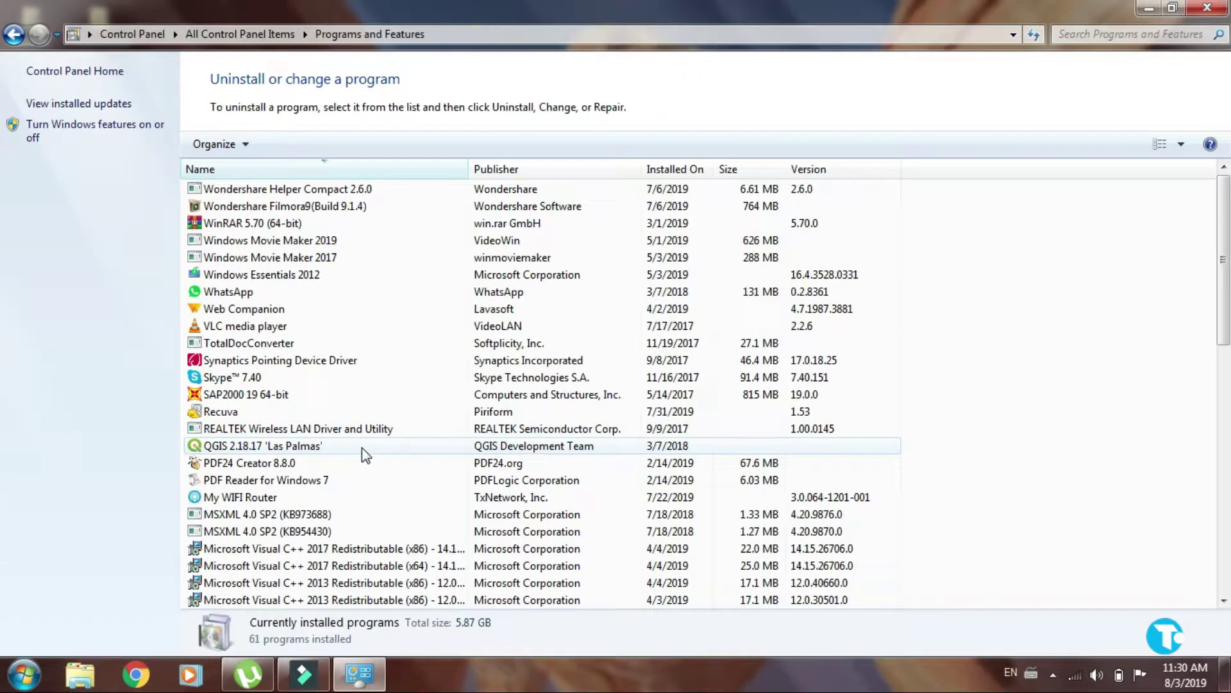
pyautogui.click(368, 448)
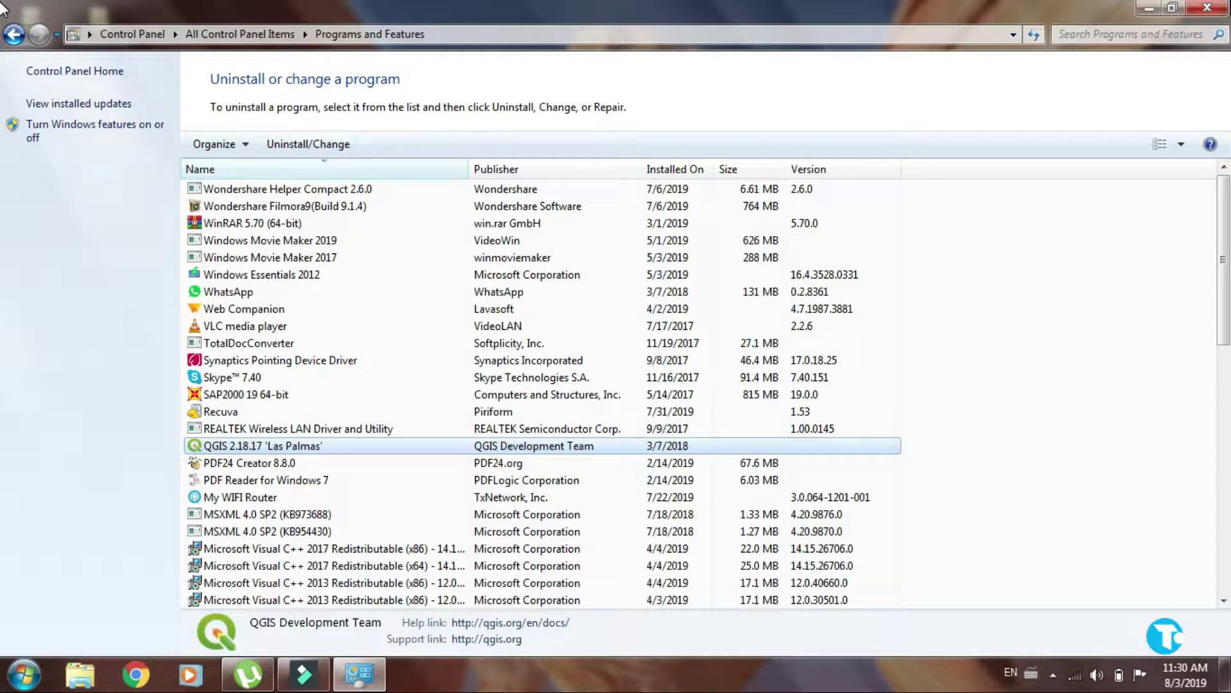
pyautogui.click(1208, 7)
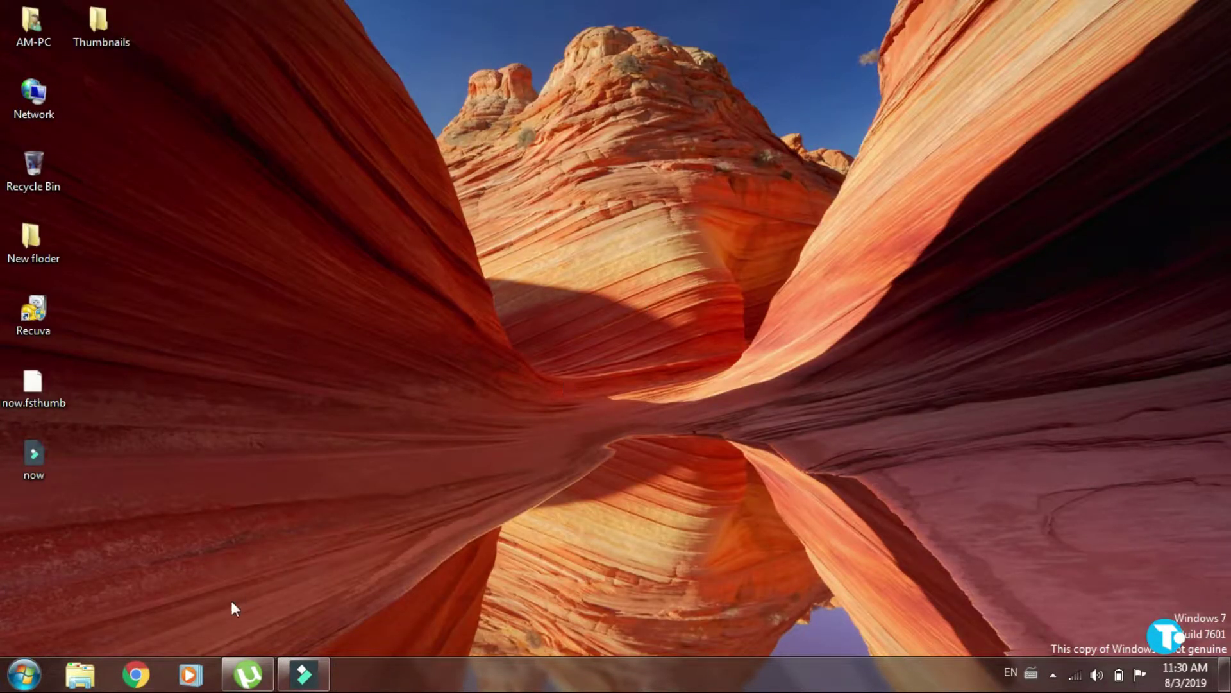
# Switch to Chrome and search Google for "Revo uninstaller pro 3.1.5".
pyautogui.click(148, 674)
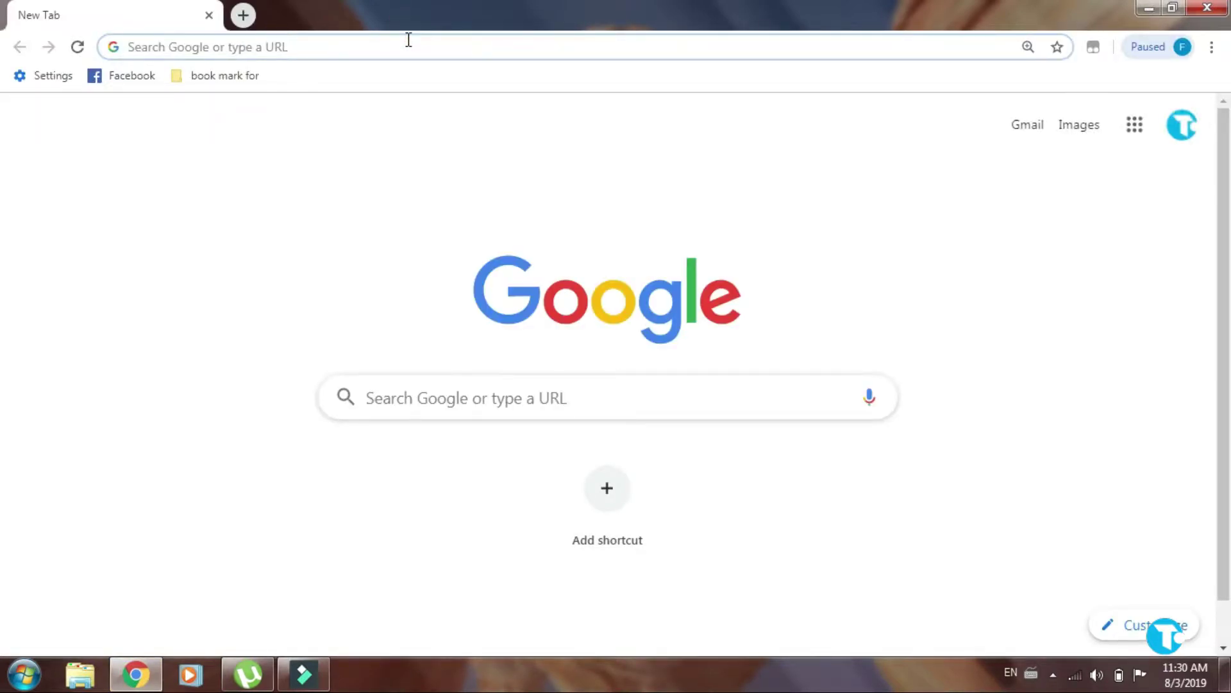
pyautogui.click(406, 51)
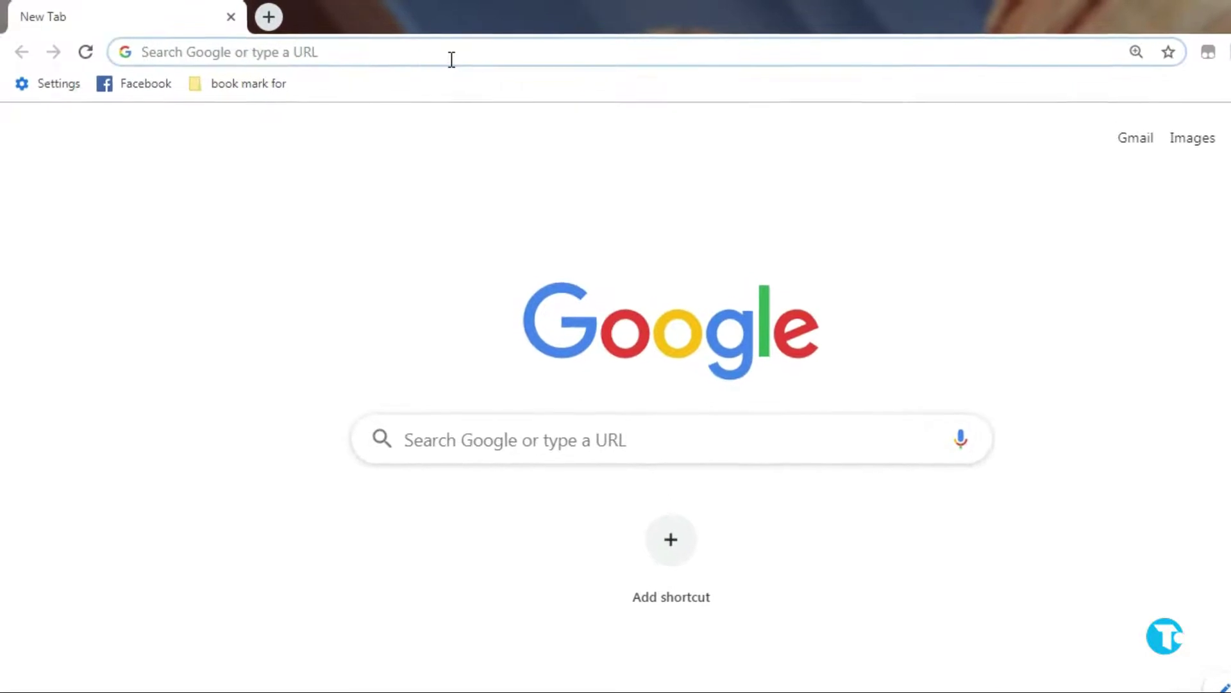
pyautogui.write('Revo')
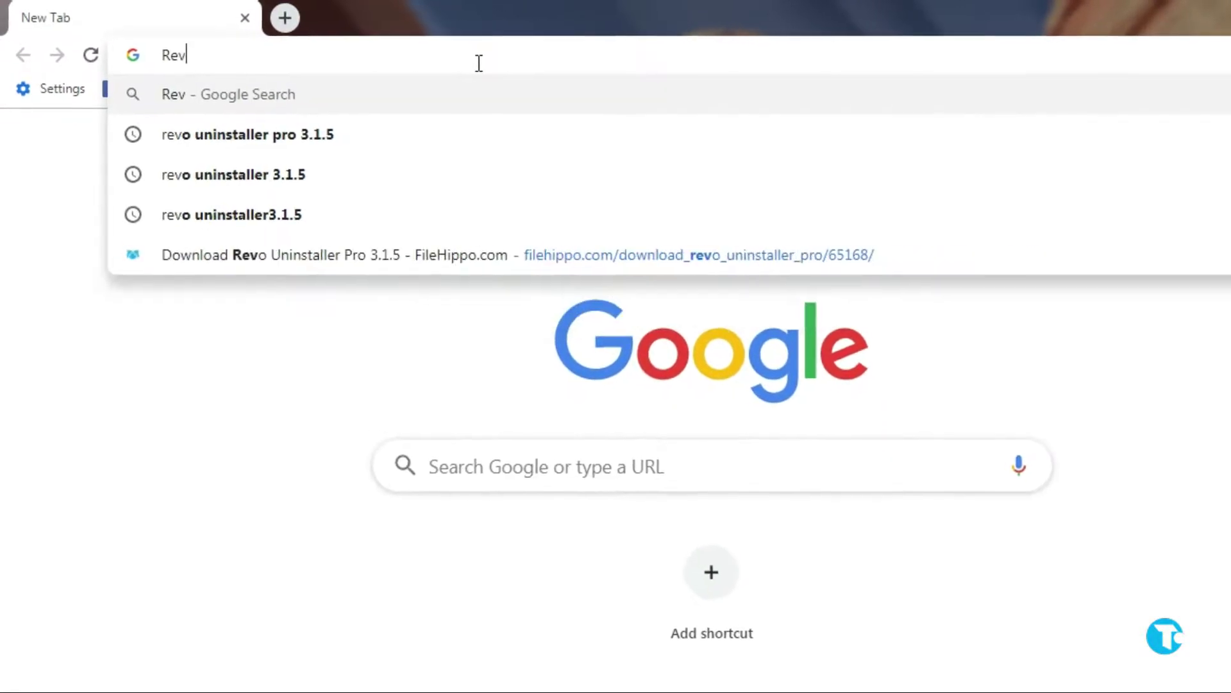
pyautogui.write(' uninsta')
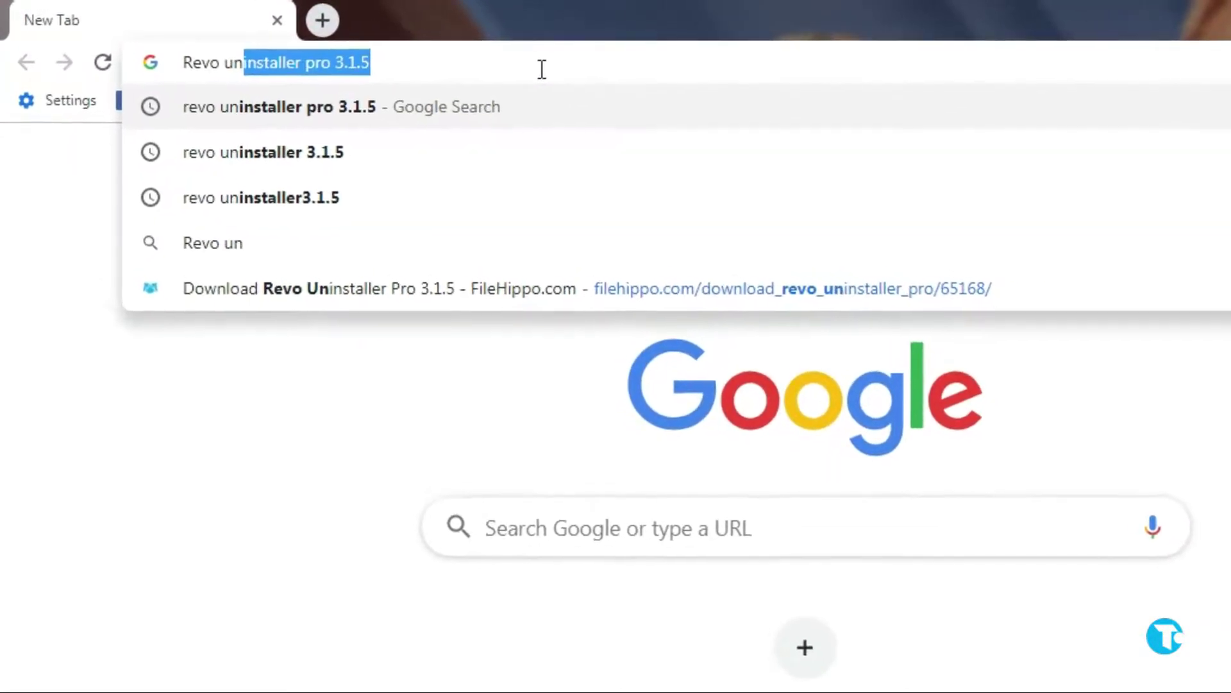
pyautogui.write('ller pro')
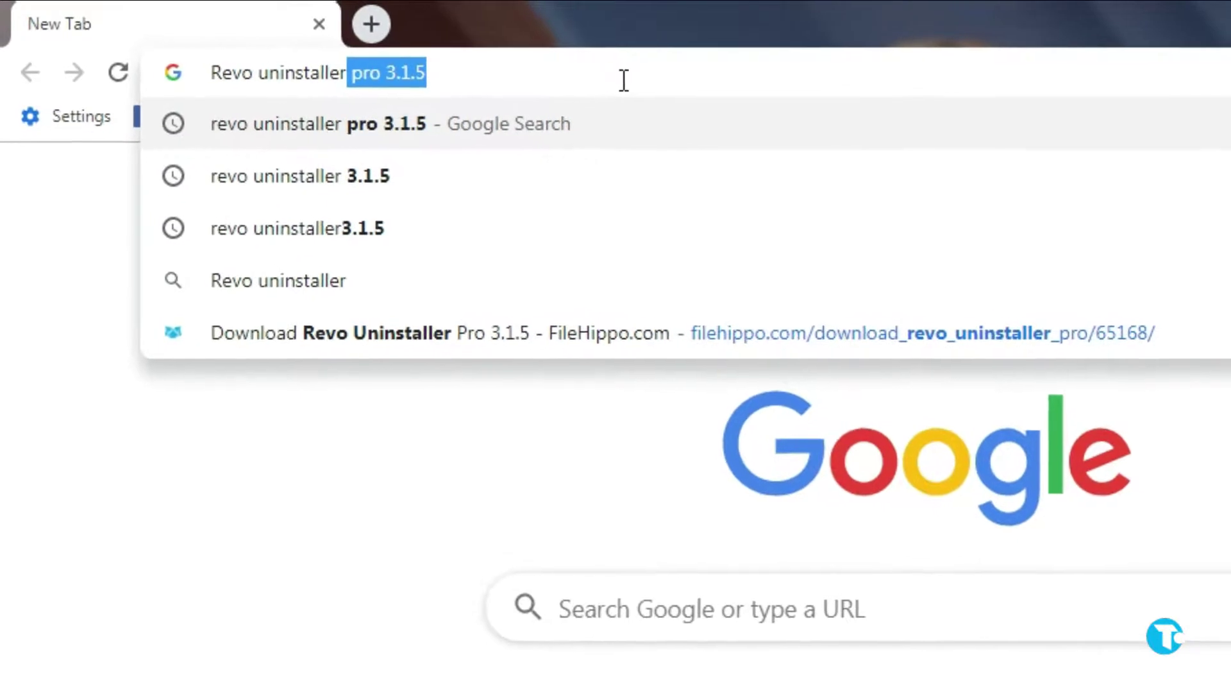
pyautogui.write(' 3.1')
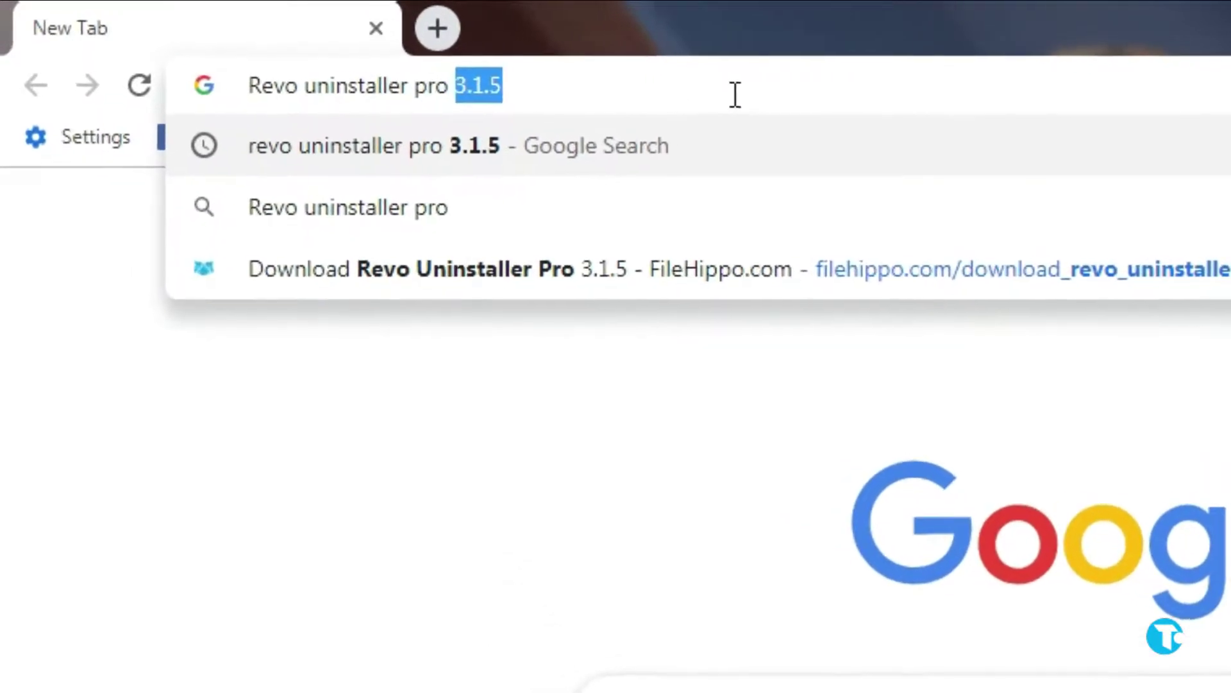
pyautogui.write('.5')
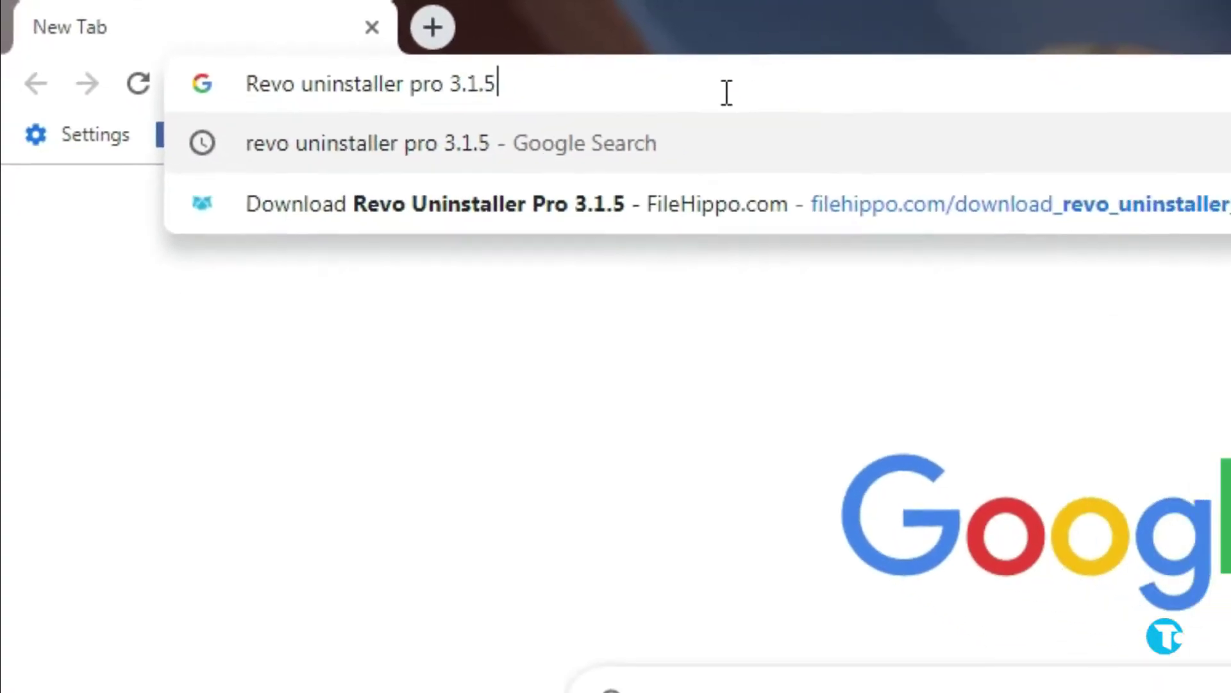
pyautogui.press('Return')
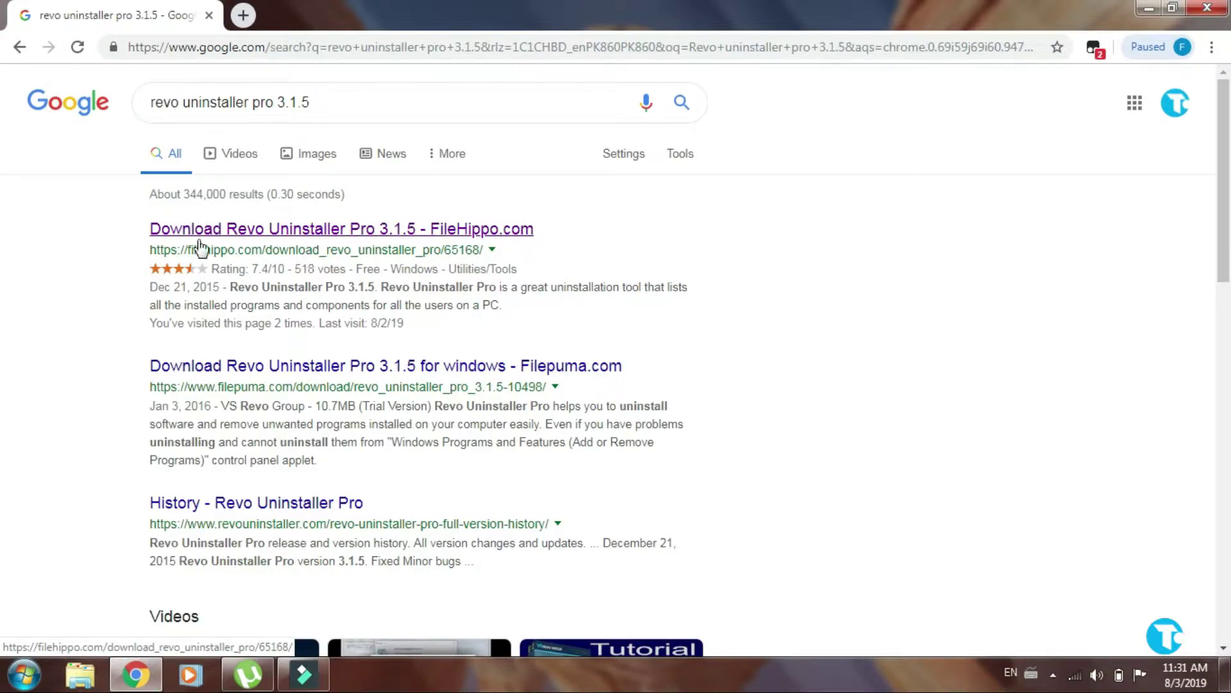
# Download Revo Uninstaller Pro 3.1.5 from its FileHippo page.
pyautogui.click(390, 231)
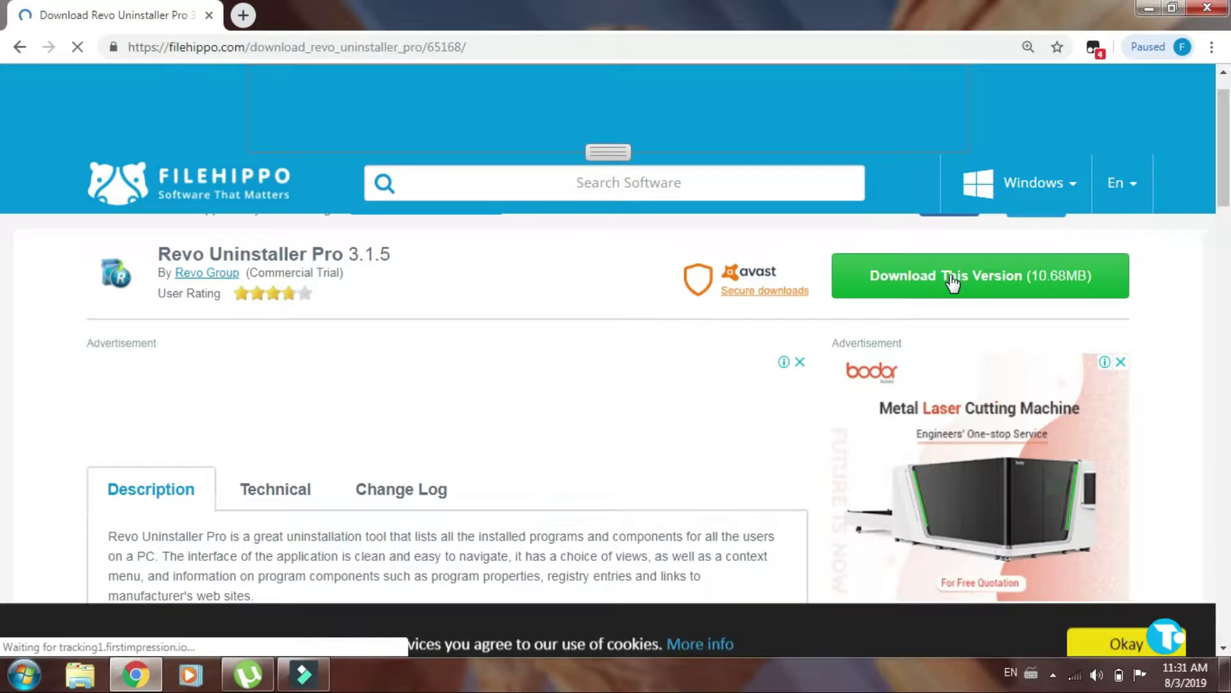
pyautogui.click(952, 282)
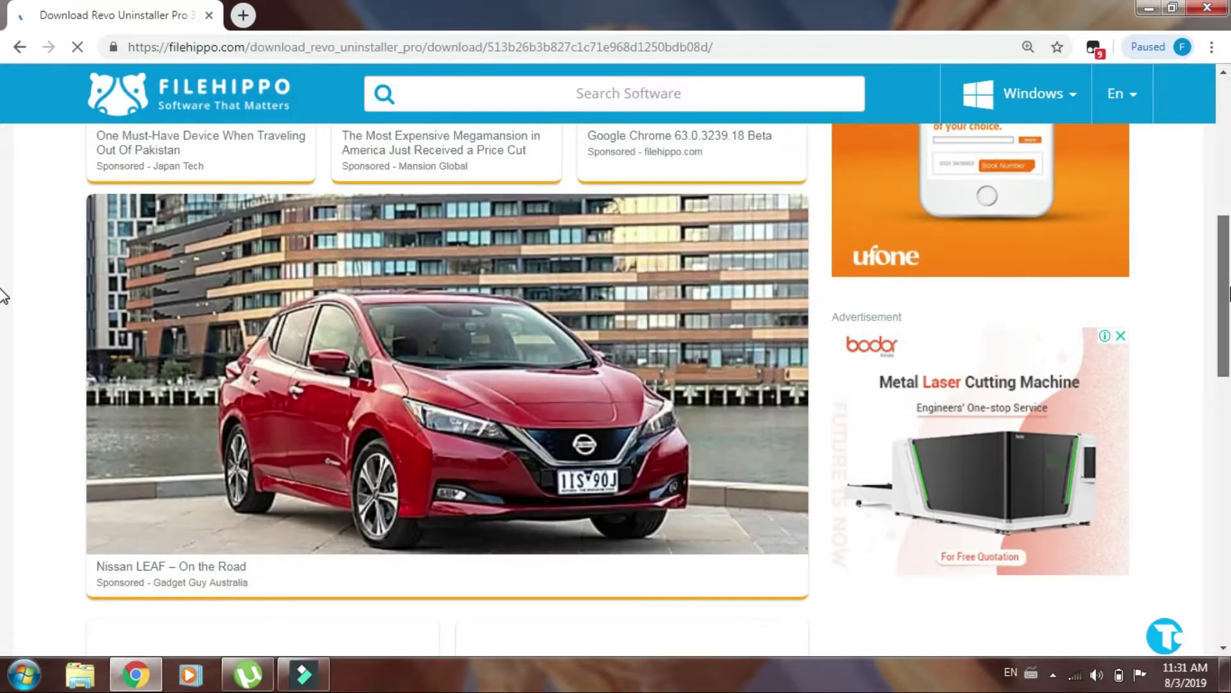
pyautogui.scroll(-6, 3, 295)
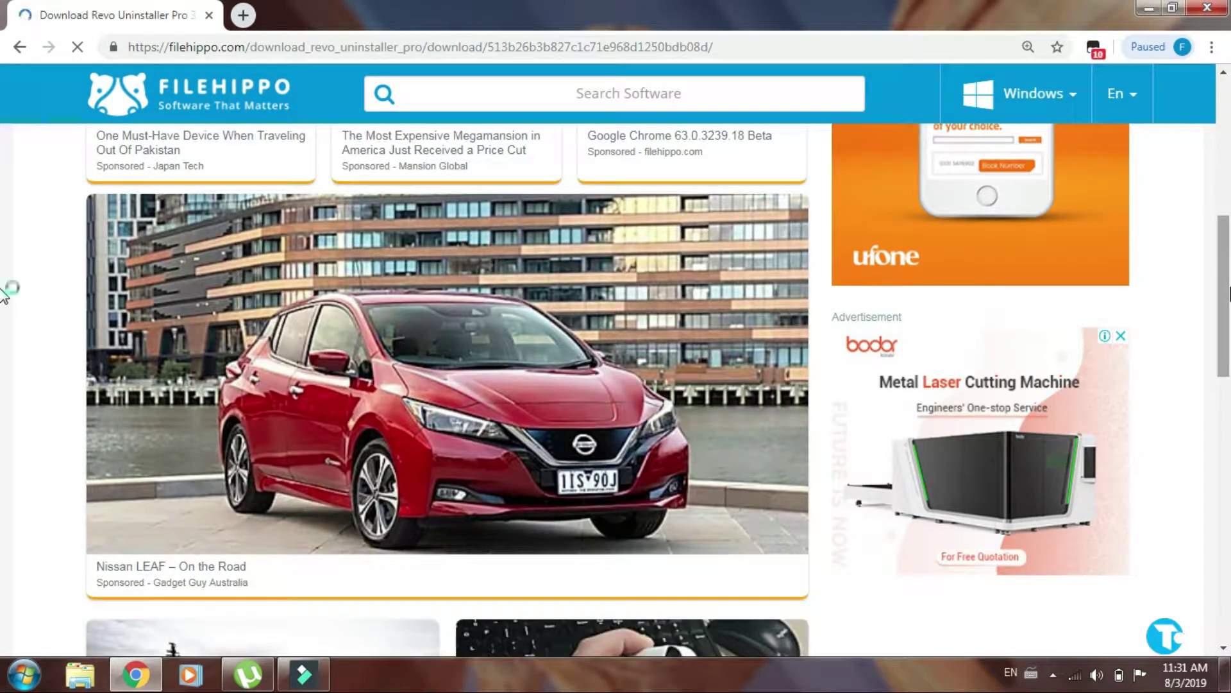
pyautogui.scroll(-1, 793, 564)
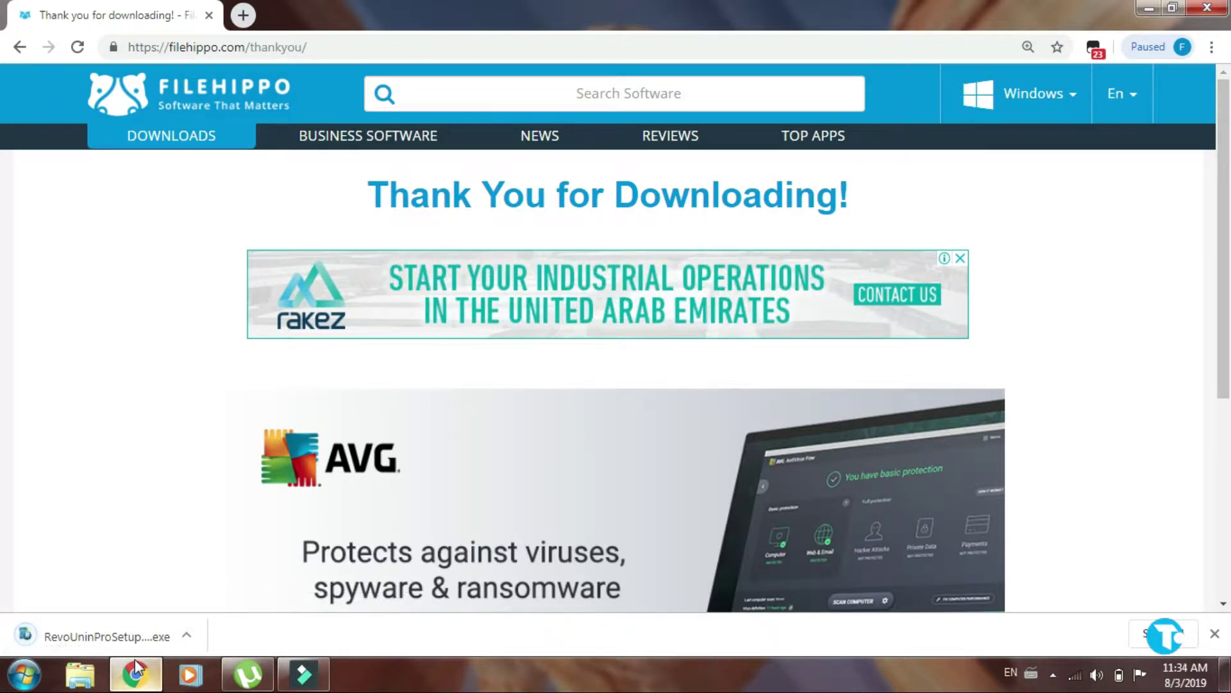
# Run the downloaded RevoUninProSetup installer, minimizing the browser, and use English as the setup language.
pyautogui.click(163, 637)
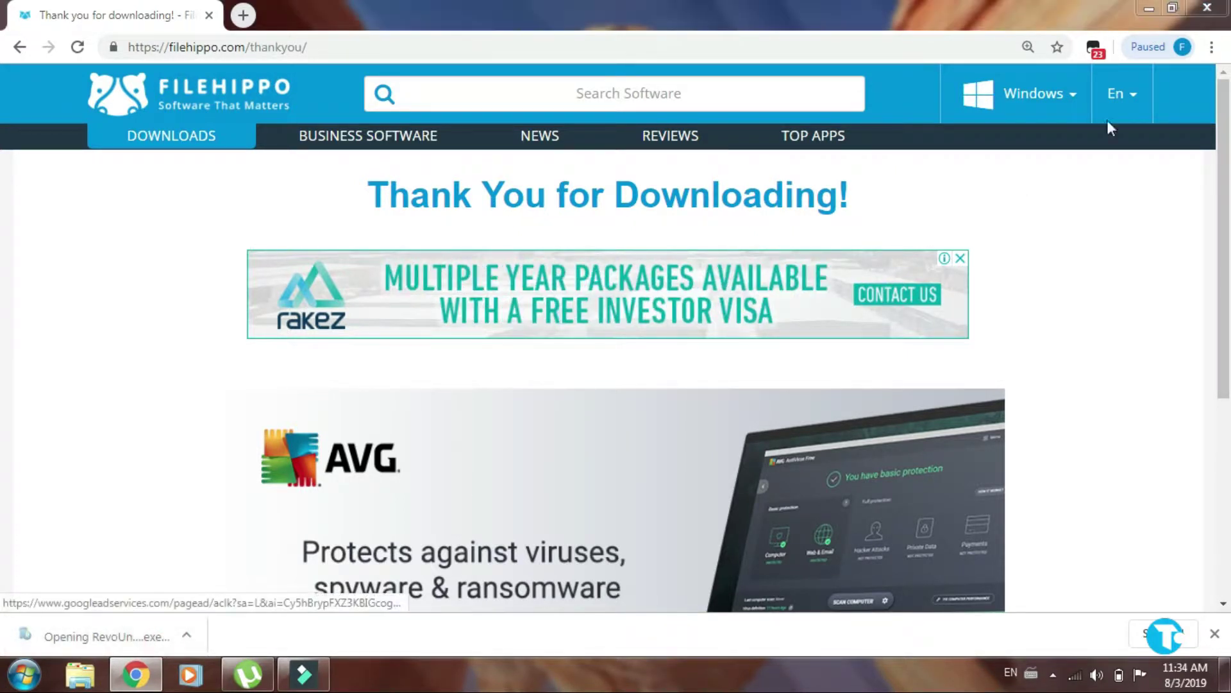
pyautogui.click(1150, 9)
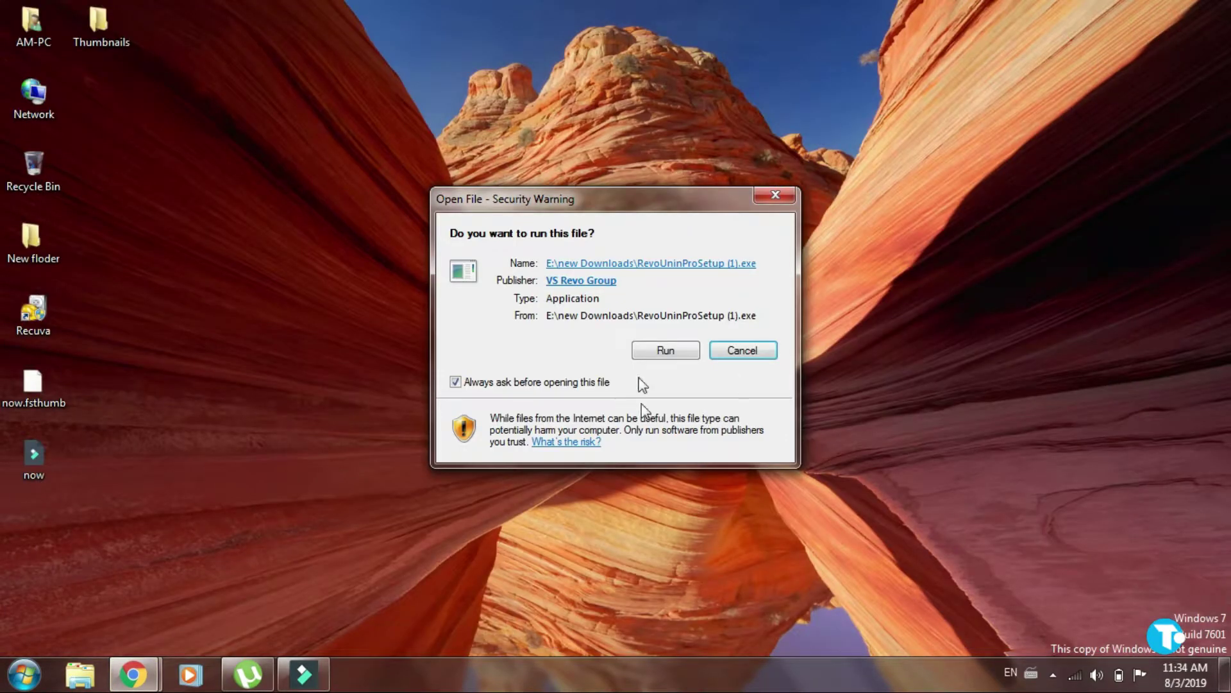
pyautogui.click(641, 354)
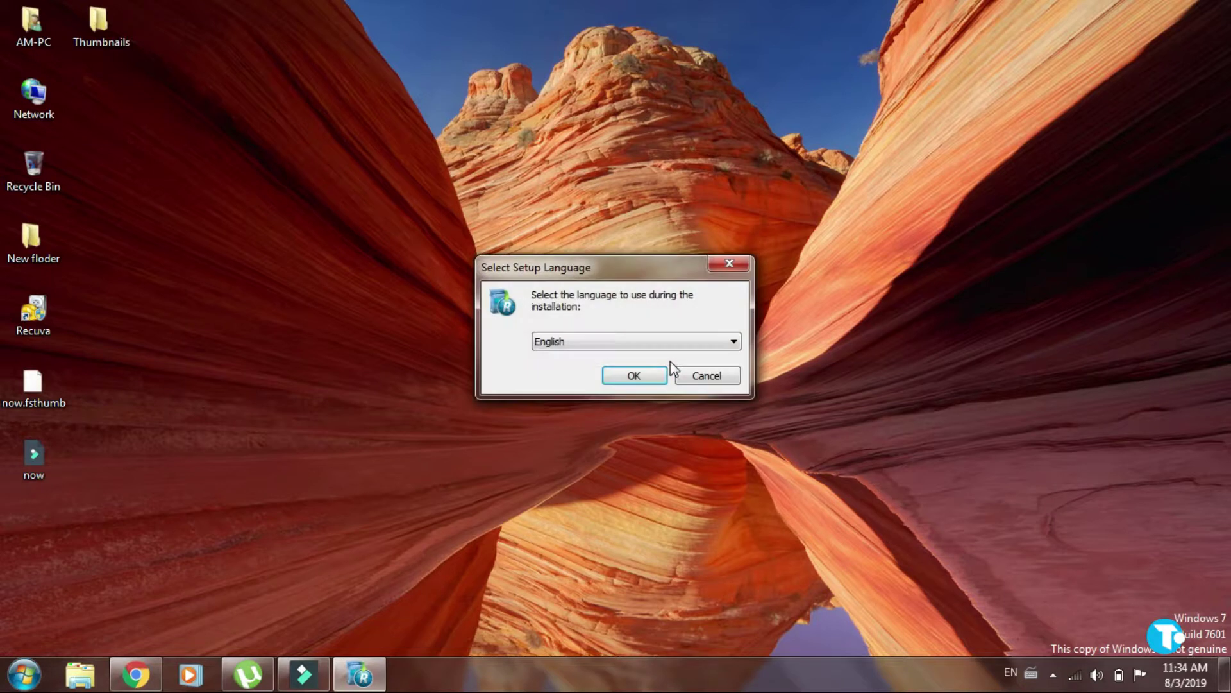
pyautogui.click(643, 380)
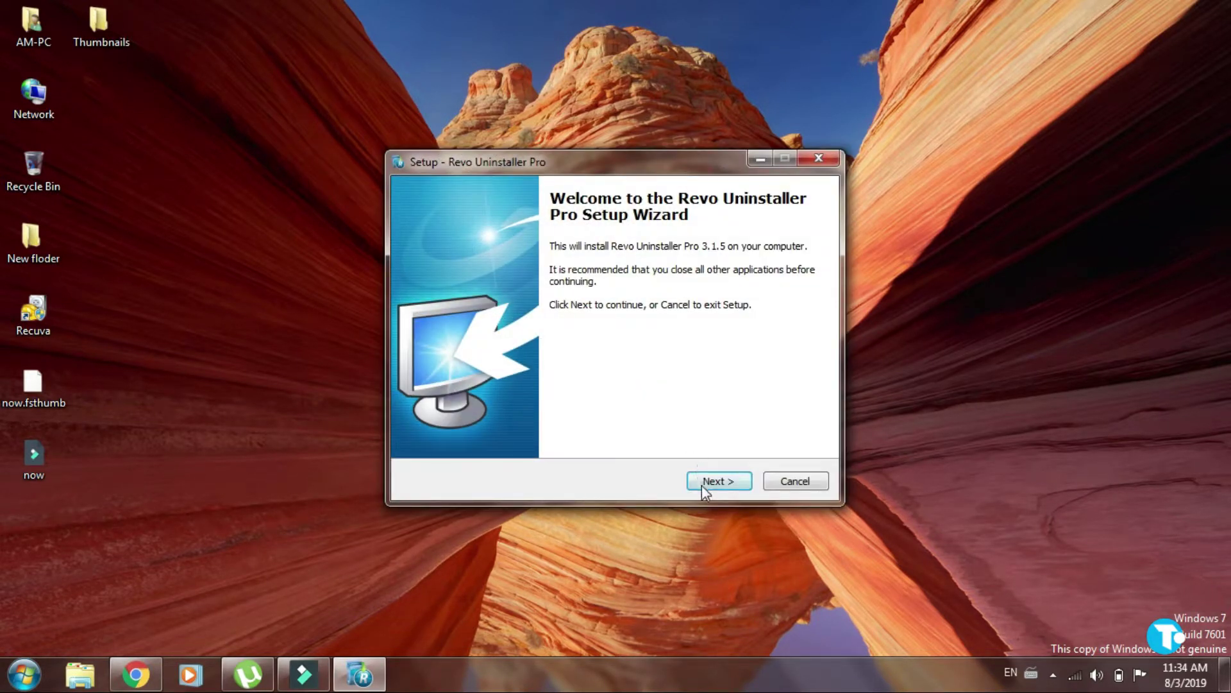
# Proceed past the setup wizard's welcome page and accept the license agreement.
pyautogui.click(712, 484)
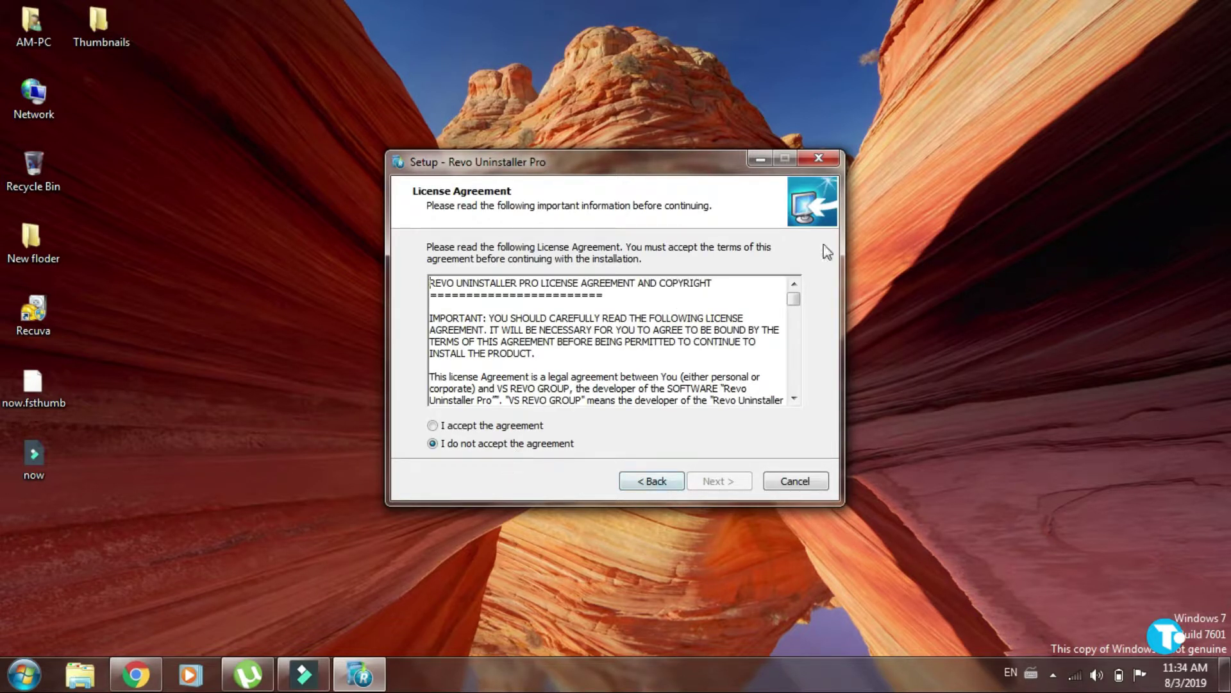
pyautogui.moveTo(794, 298)
pyautogui.mouseDown()
pyautogui.moveTo(797, 380)
pyautogui.moveTo(798, 297)
pyautogui.mouseUp()
pyautogui.click(432, 425)
pyautogui.click(705, 485)
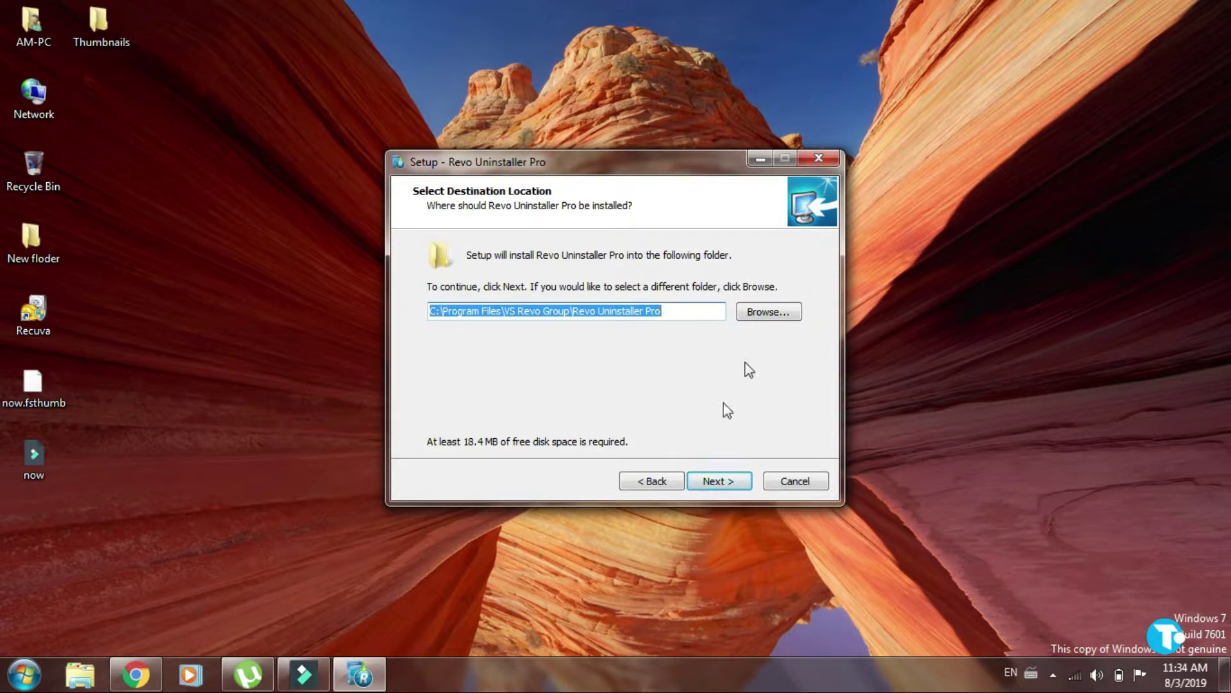
# Install Revo Uninstaller Pro in the default folder with desktop and Quick Launch icons, finish the setup, and minimize the browser.
pyautogui.click(721, 484)
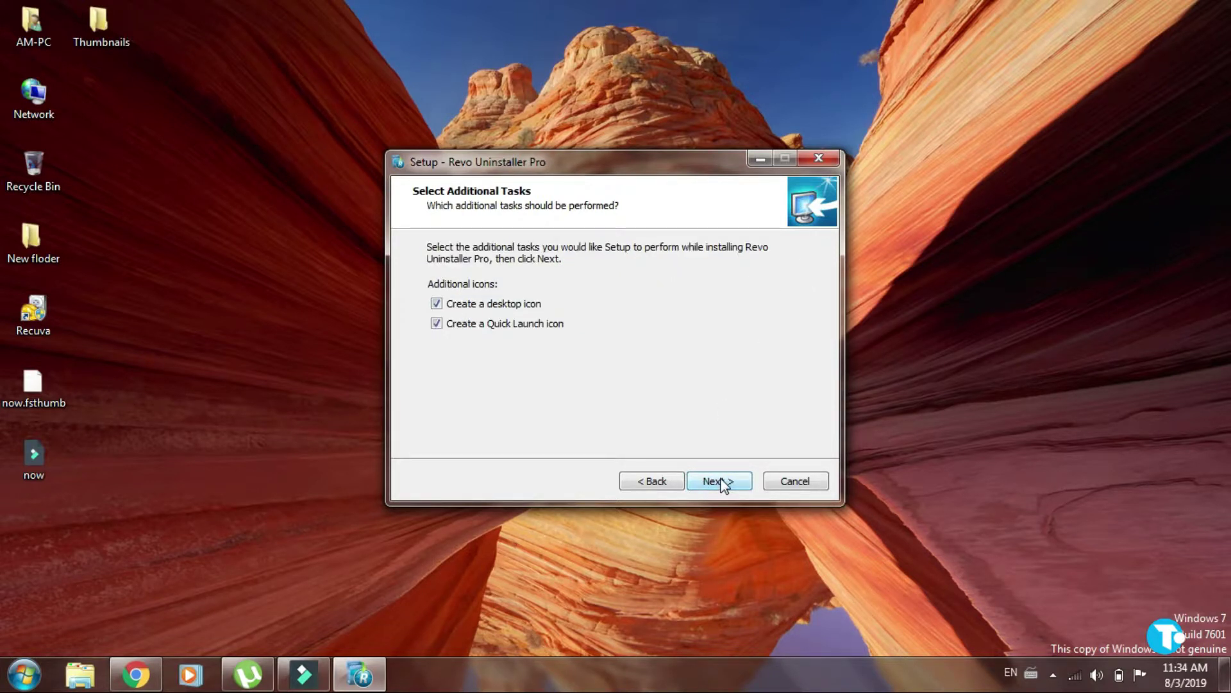
pyautogui.click(722, 483)
pyautogui.click(721, 482)
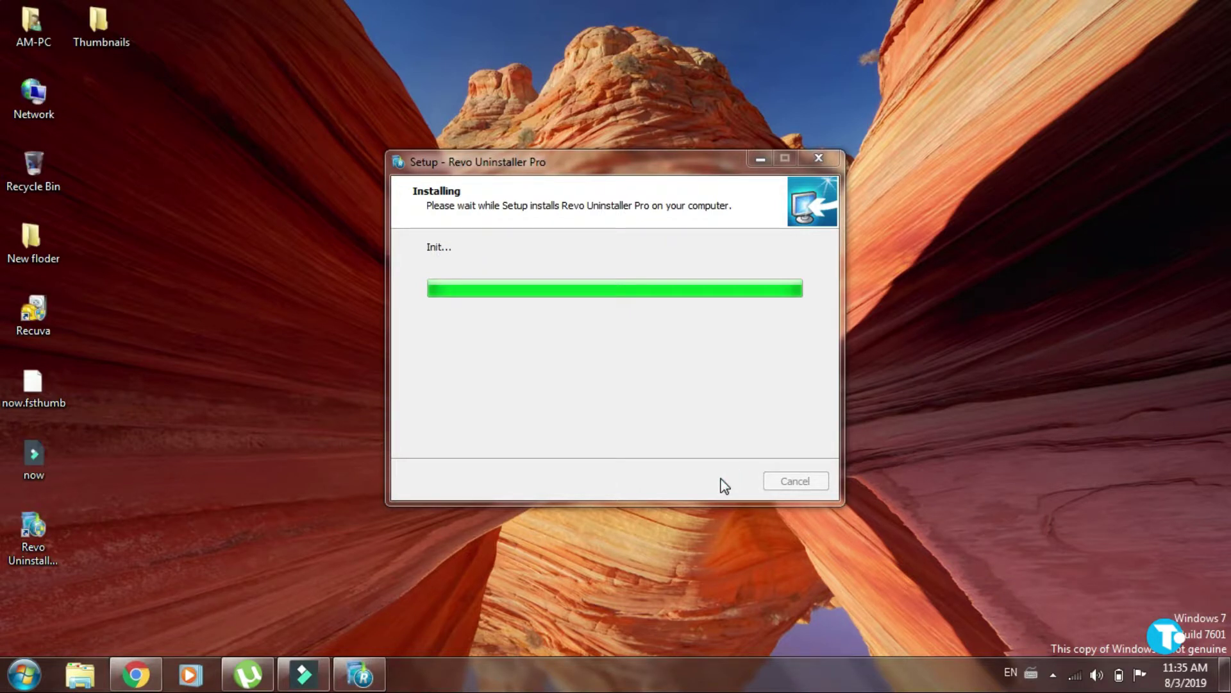
pyautogui.click(719, 482)
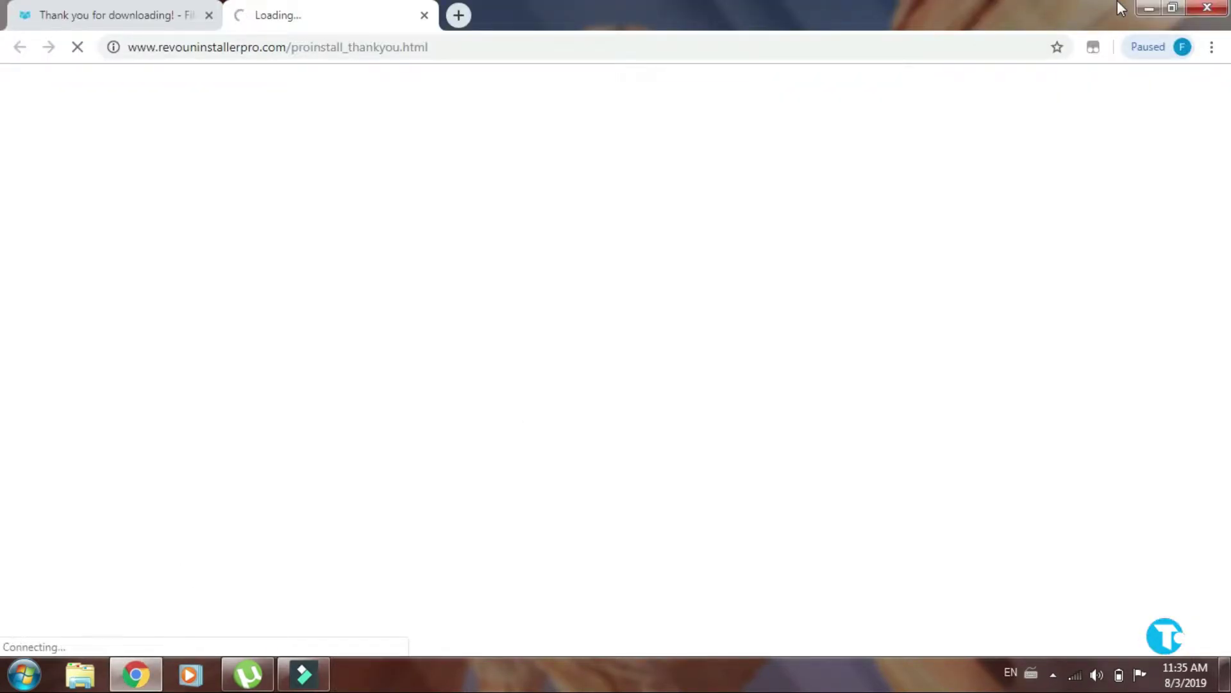
pyautogui.click(1150, 8)
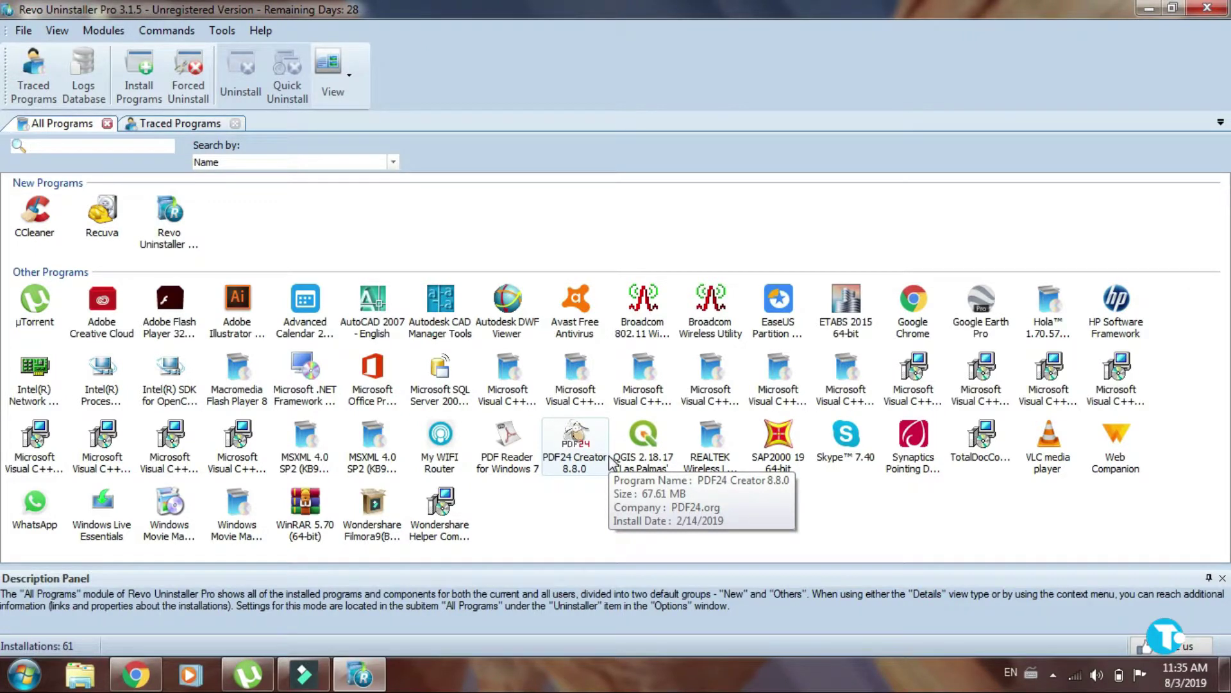
# Check the uninstall options offered for the Microsoft SQL Server entry in Revo Uninstaller Pro, and clear the selection.
pyautogui.click(1225, 8)
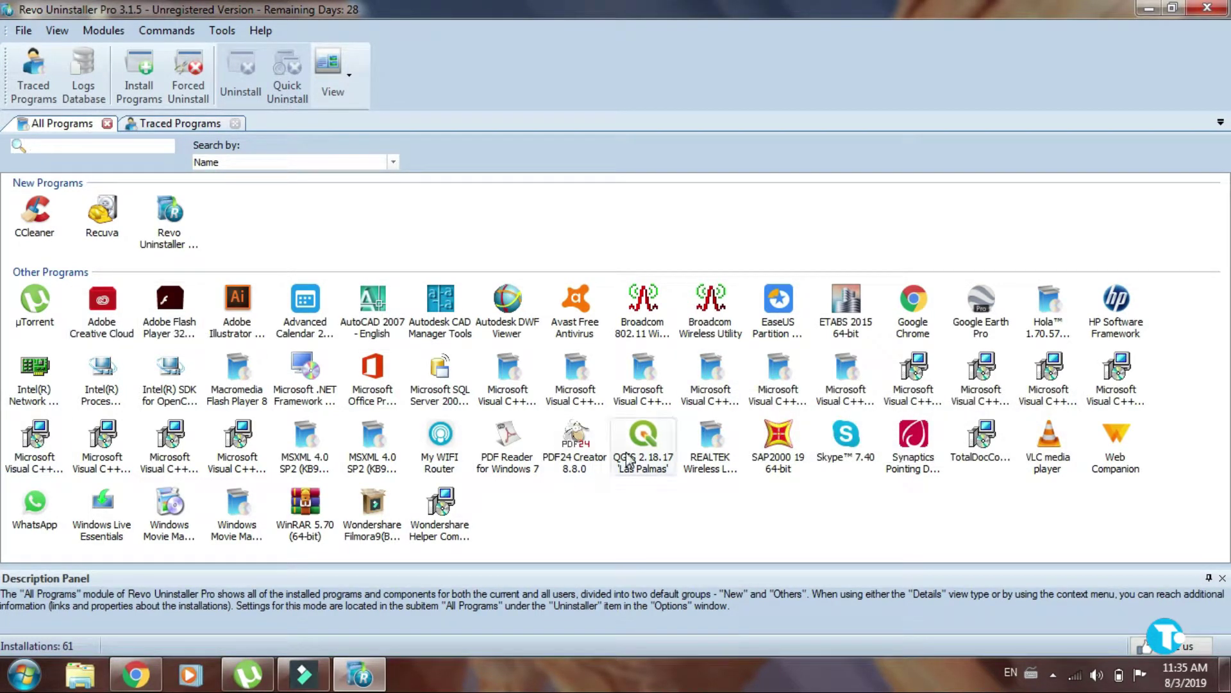
pyautogui.rightClick(438, 378)
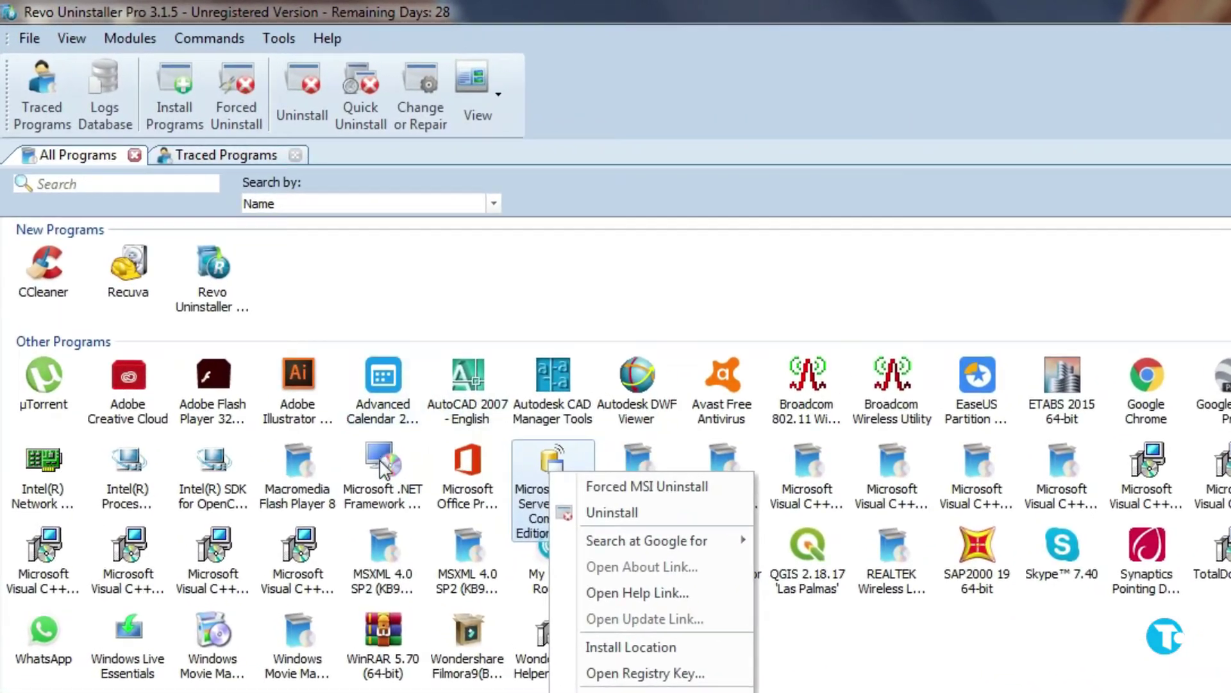
pyautogui.click(308, 375)
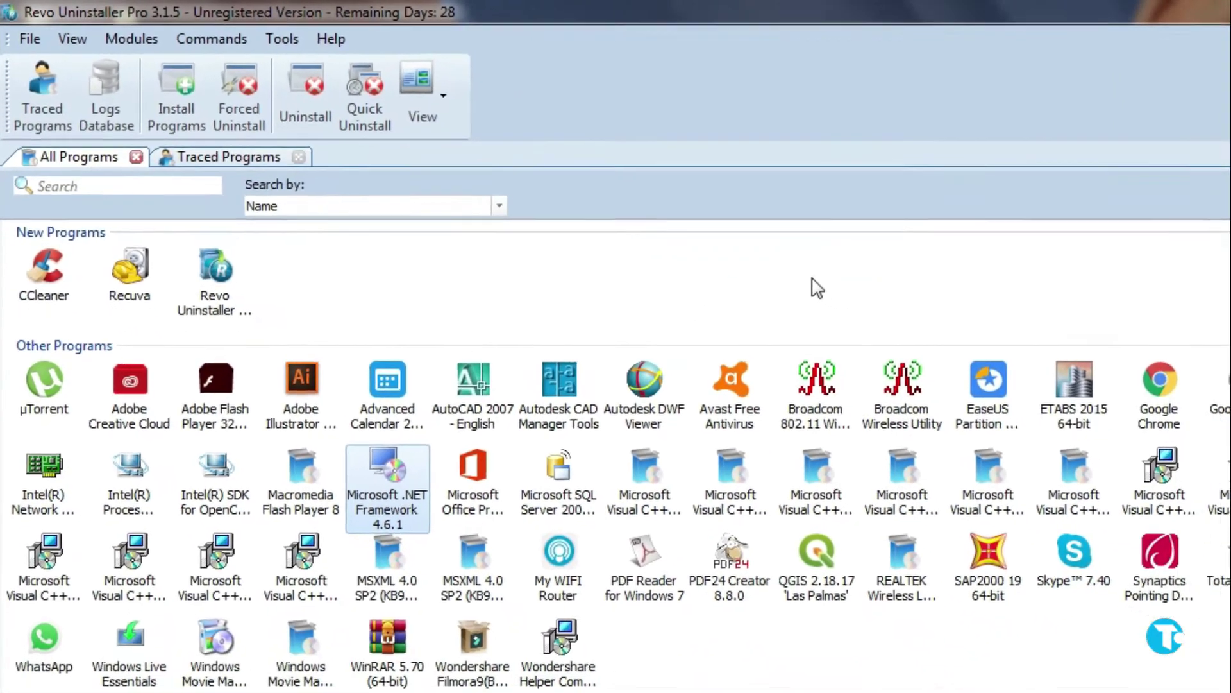
pyautogui.click(986, 357)
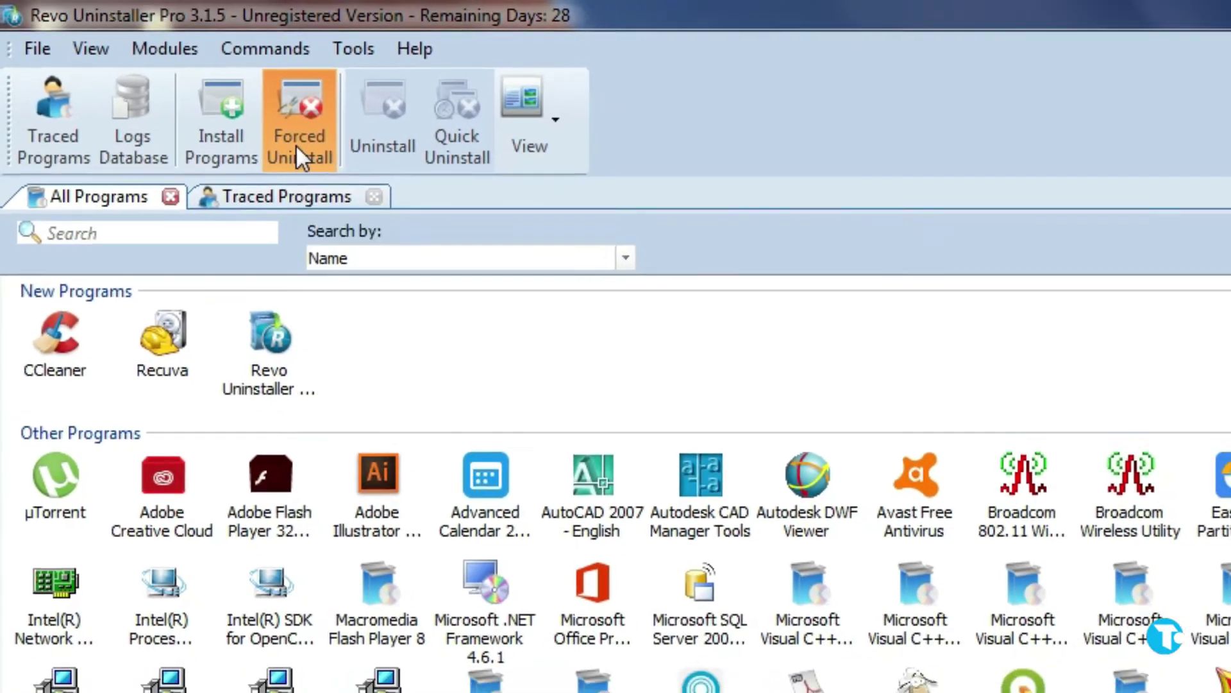
# Start a Forced Uninstall and set the program's folder path to C:\Program Files\CCleaner\Setup.
pyautogui.click(330, 163)
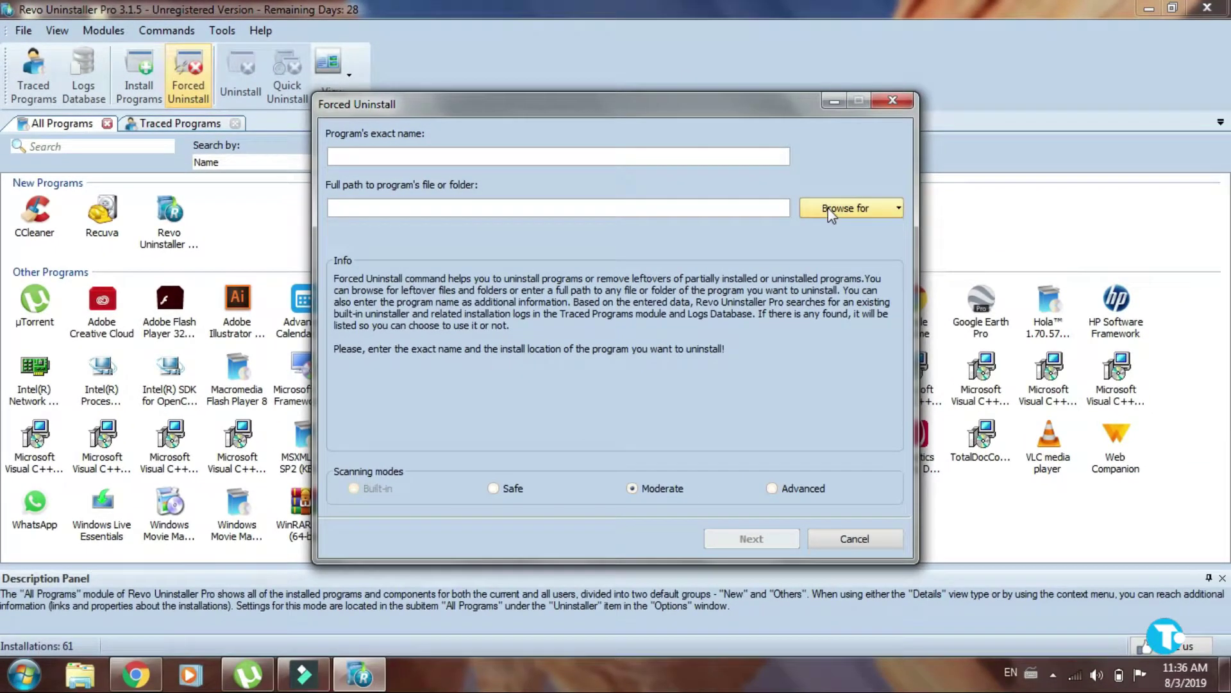
pyautogui.click(829, 209)
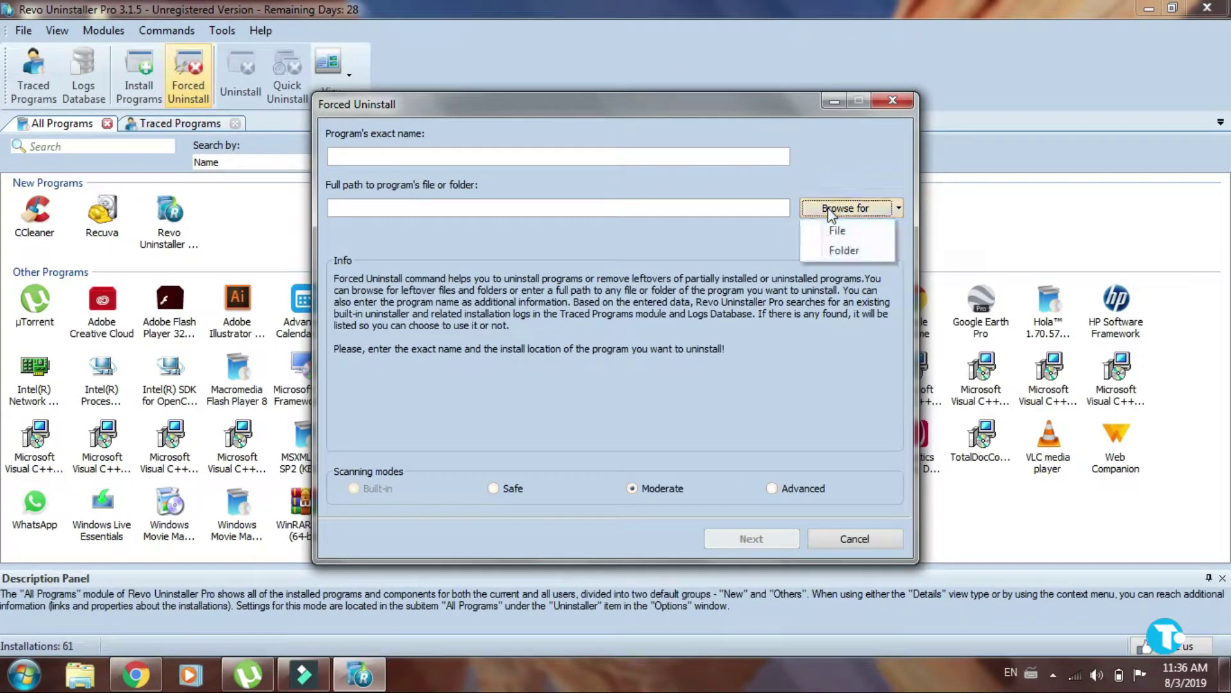
pyautogui.click(825, 249)
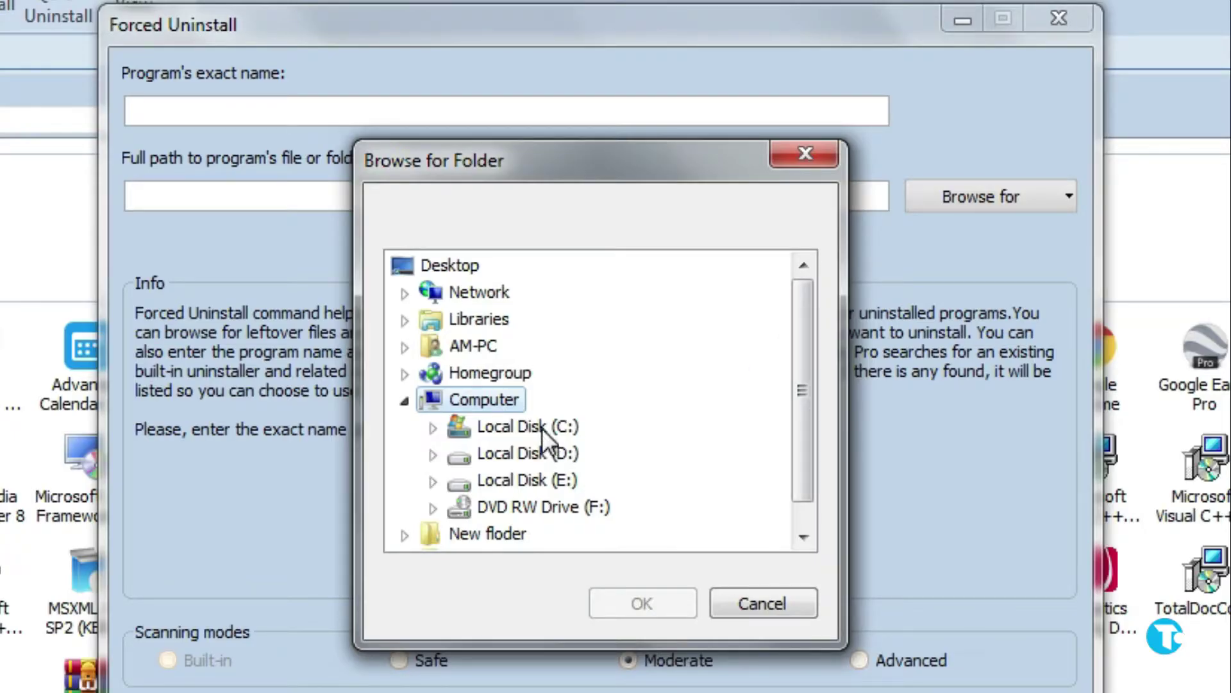
pyautogui.click(434, 431)
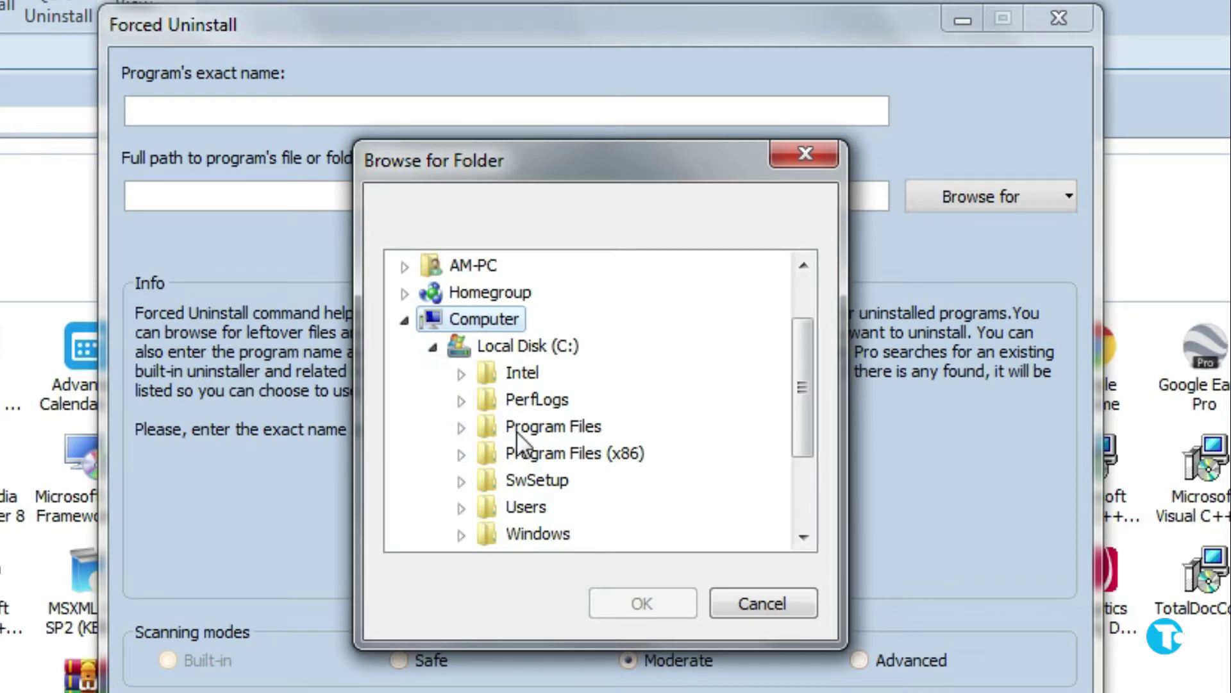
pyautogui.click(463, 429)
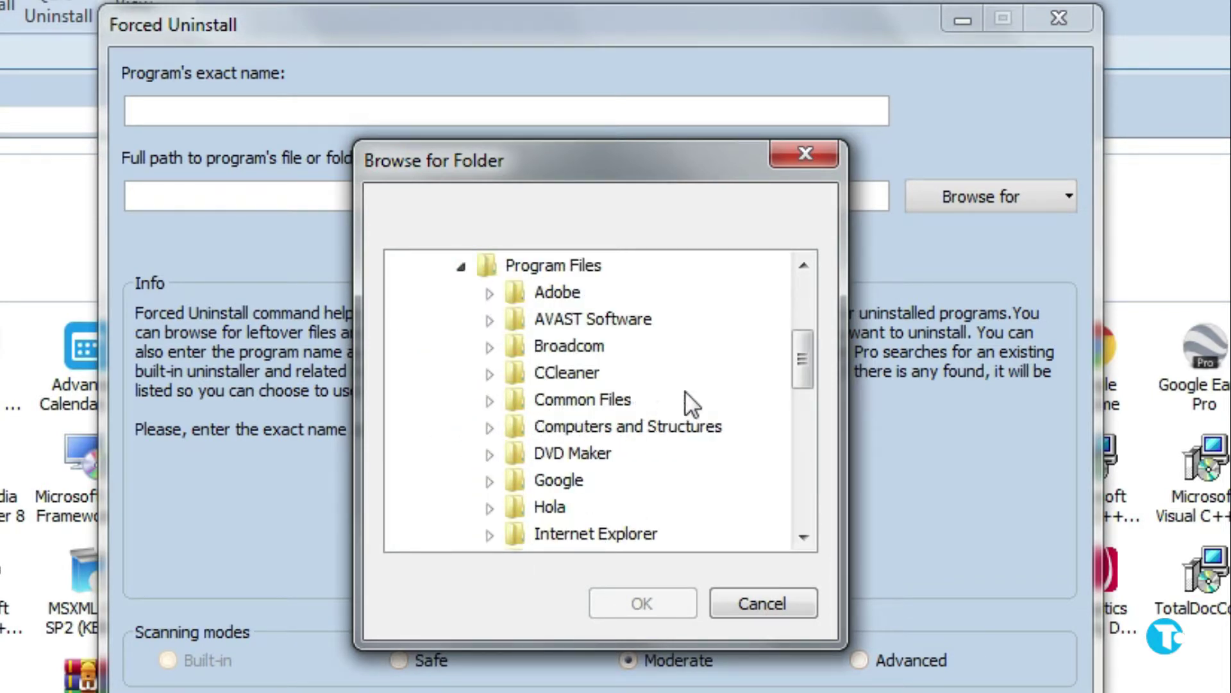
pyautogui.click(490, 374)
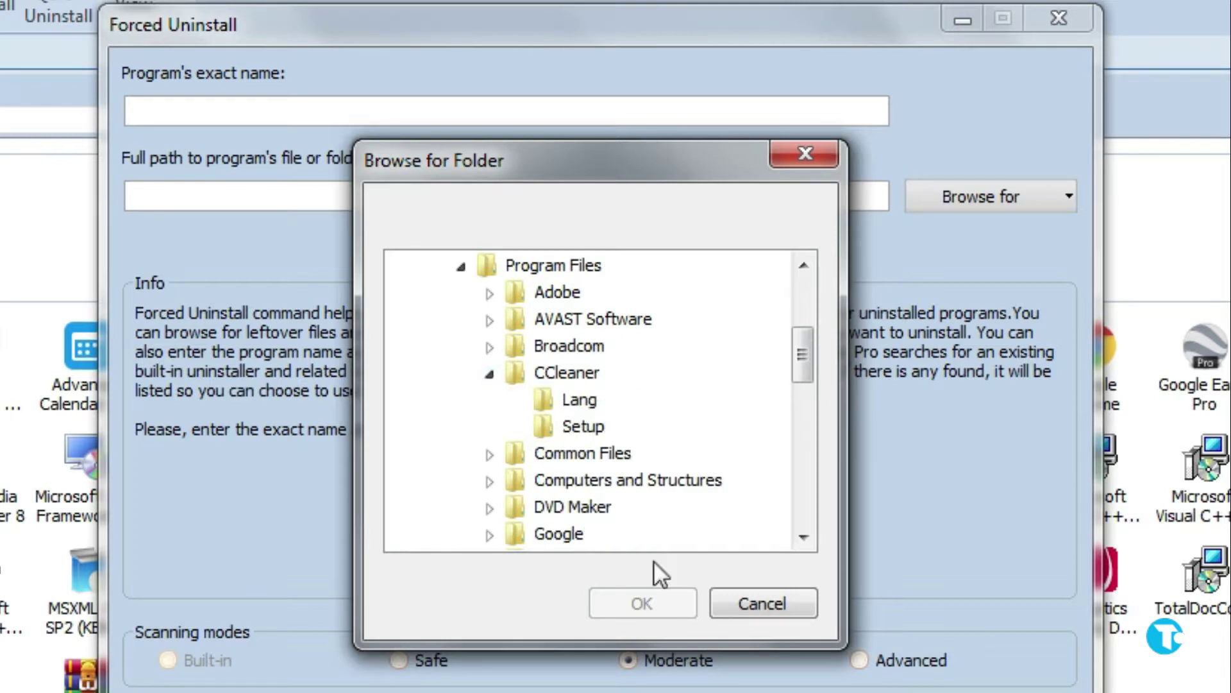
pyautogui.click(564, 434)
pyautogui.click(625, 606)
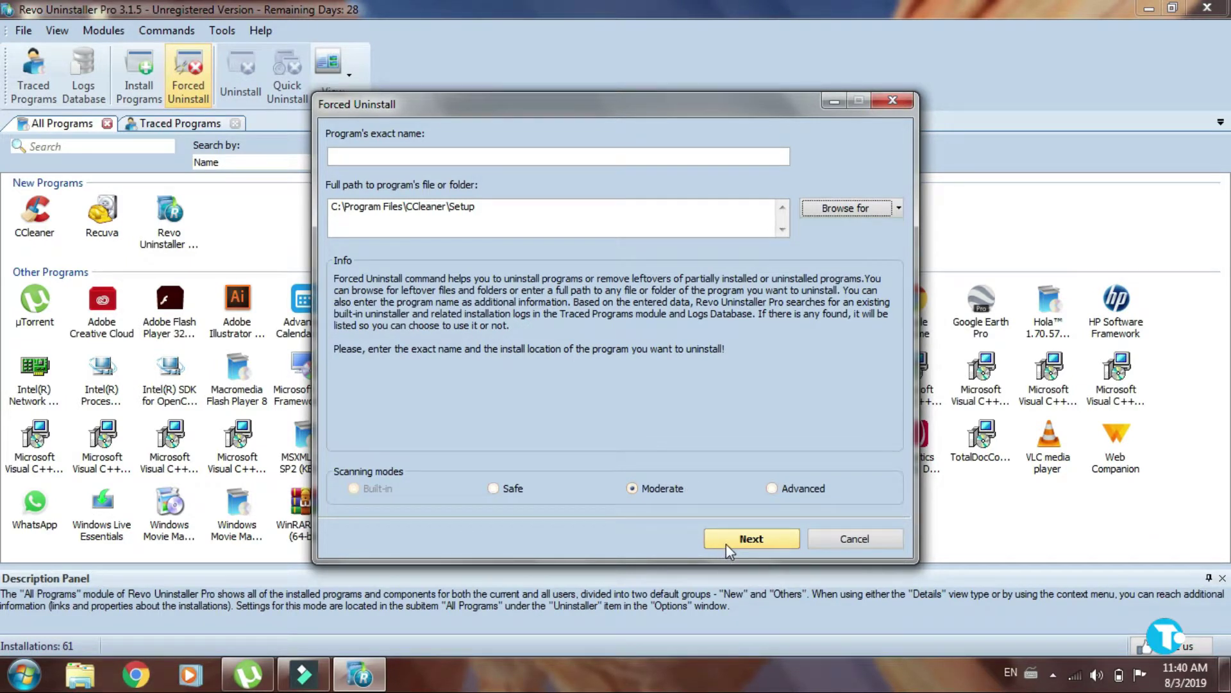
# Scan the CCleaner Setup folder for leftovers in Moderate mode, and finish without deleting the found items.
pyautogui.click(726, 544)
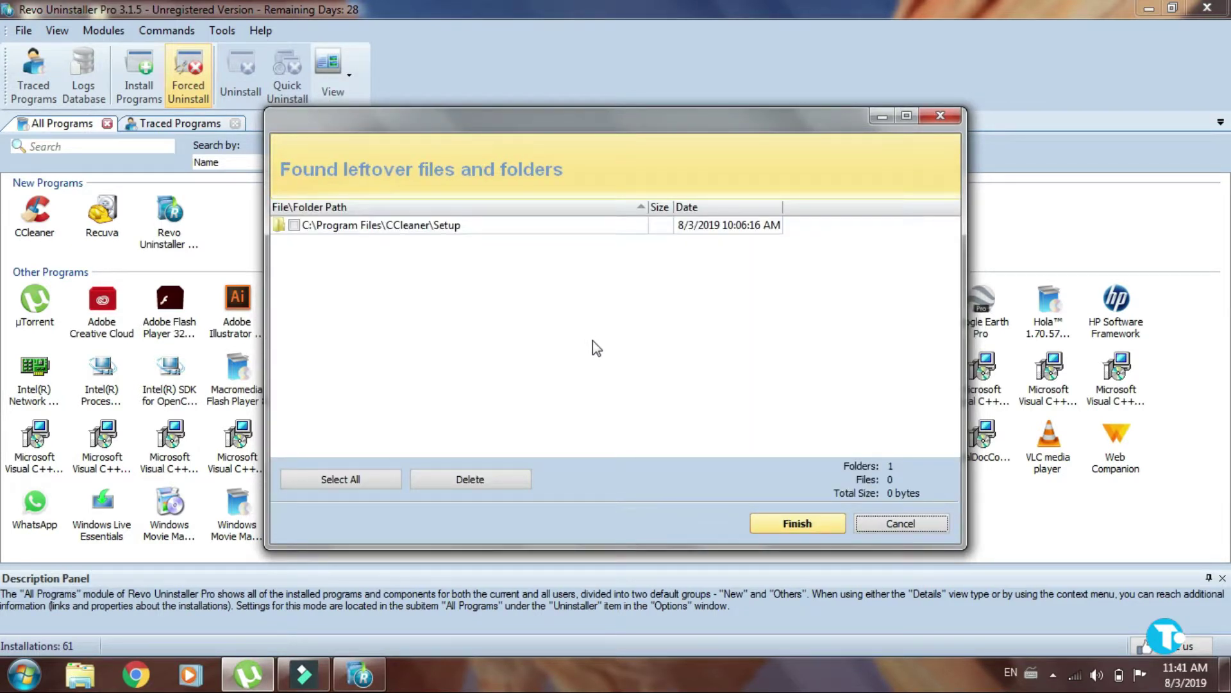
pyautogui.click(774, 528)
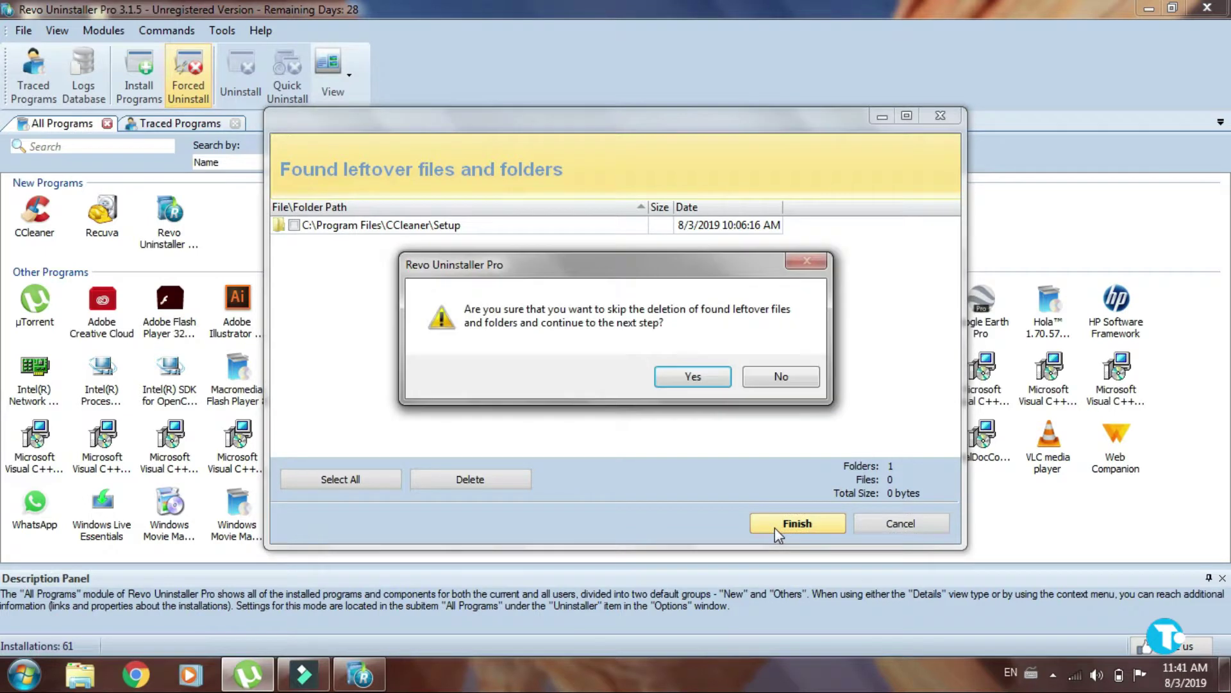
pyautogui.click(672, 376)
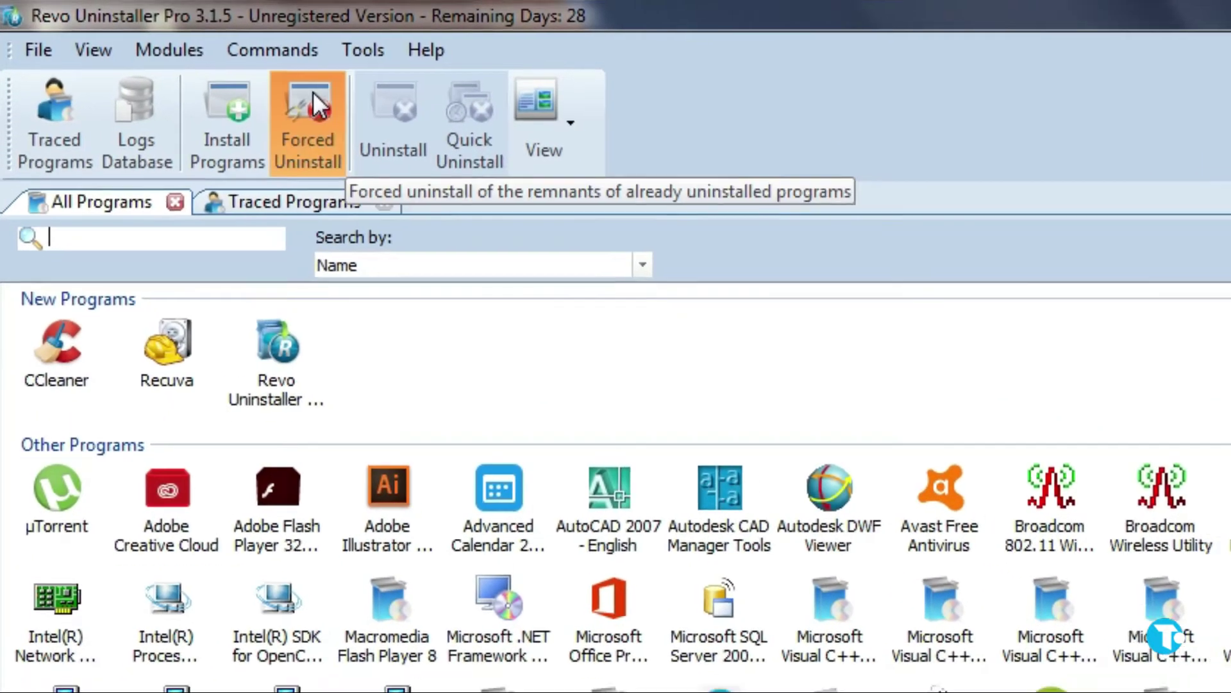
# Start a new Forced Uninstall and set the program's folder path to C:\Program Files\CCleaner.
pyautogui.click(289, 89)
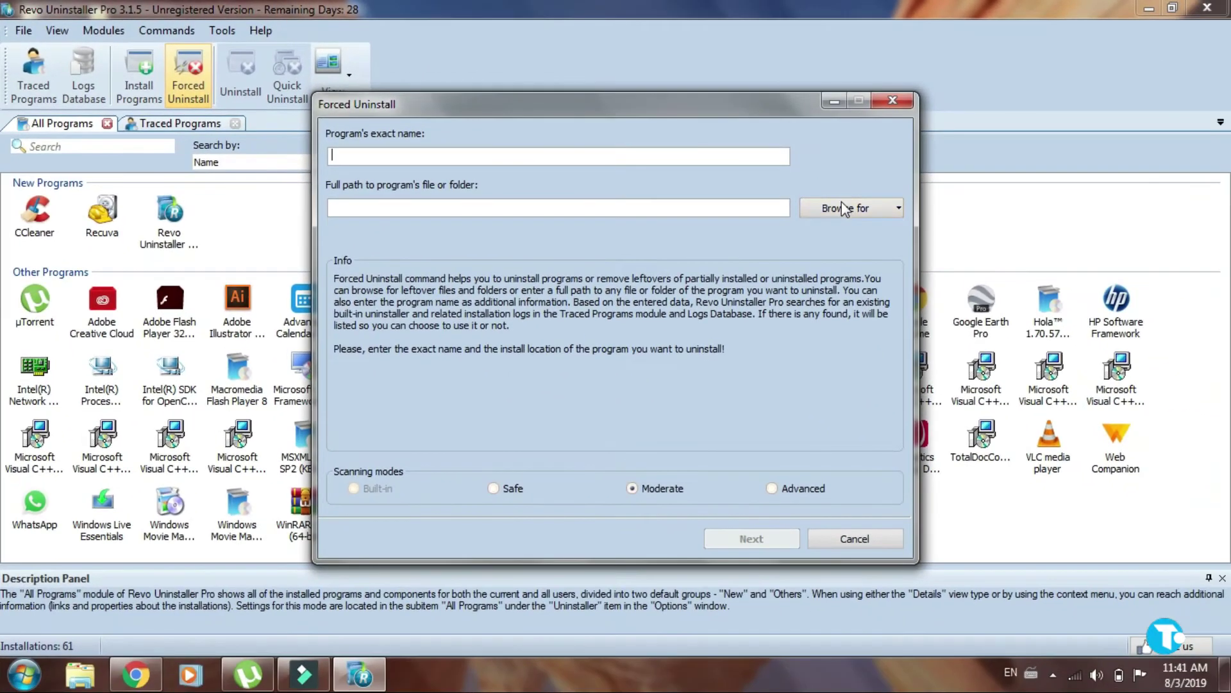
pyautogui.click(844, 209)
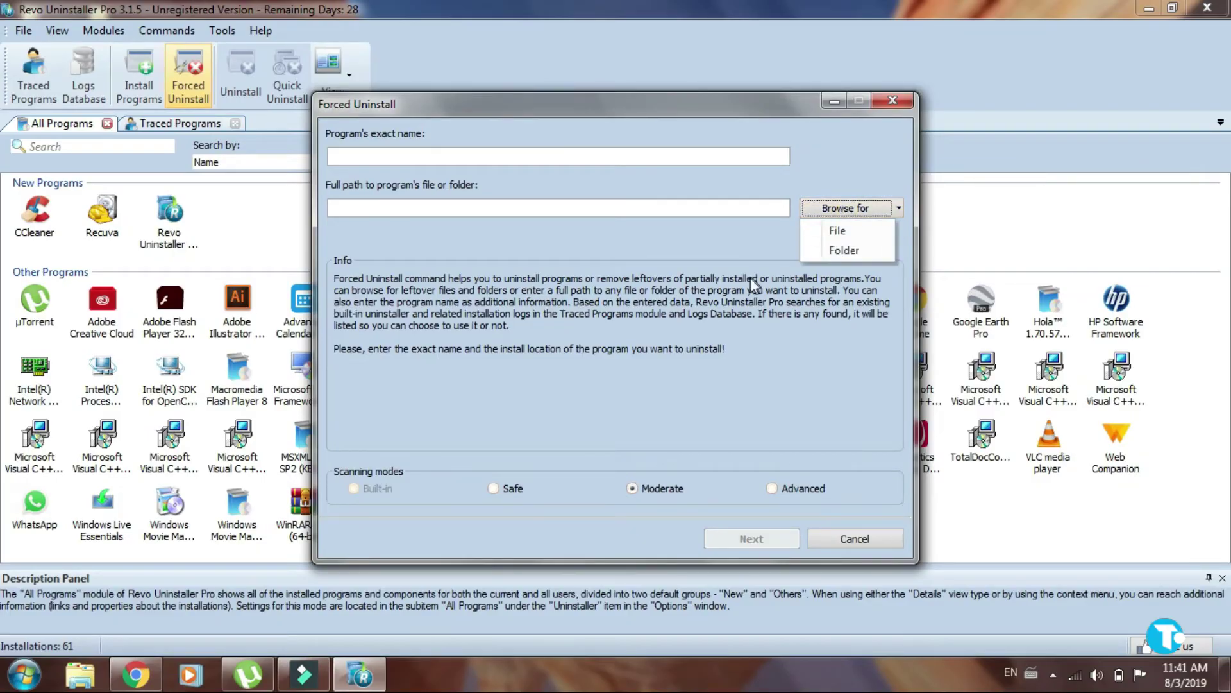
pyautogui.click(854, 245)
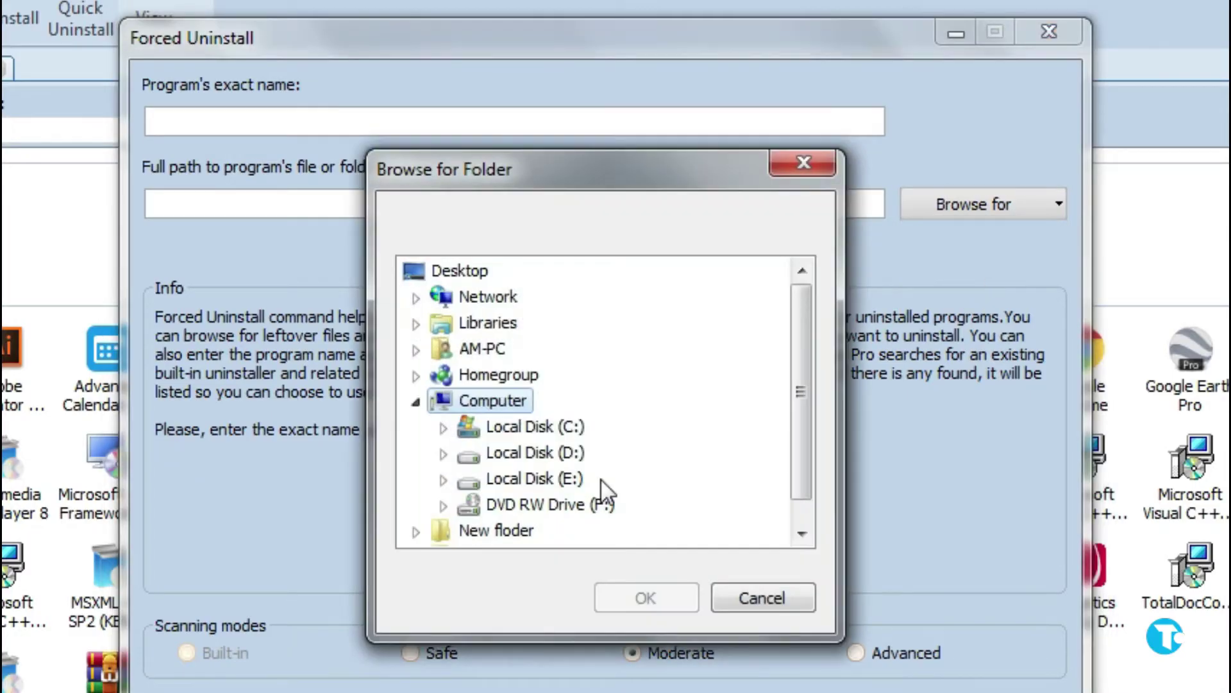
pyautogui.click(443, 428)
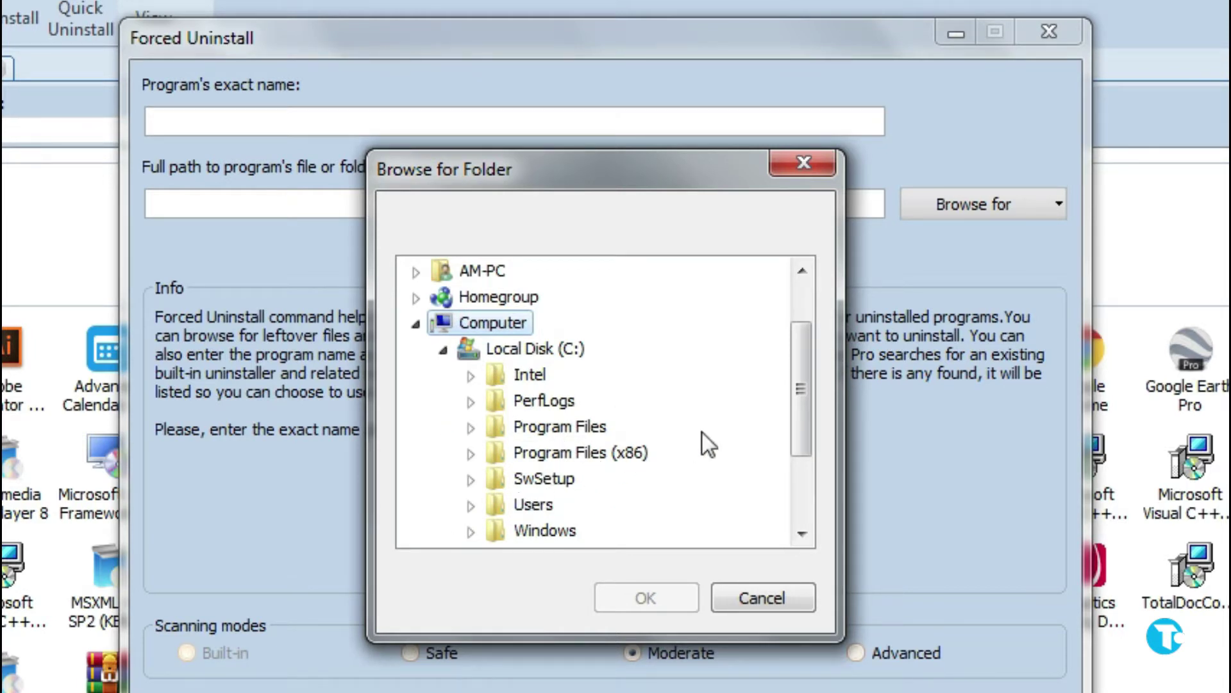
pyautogui.moveTo(800, 402); pyautogui.dragTo(796, 434)
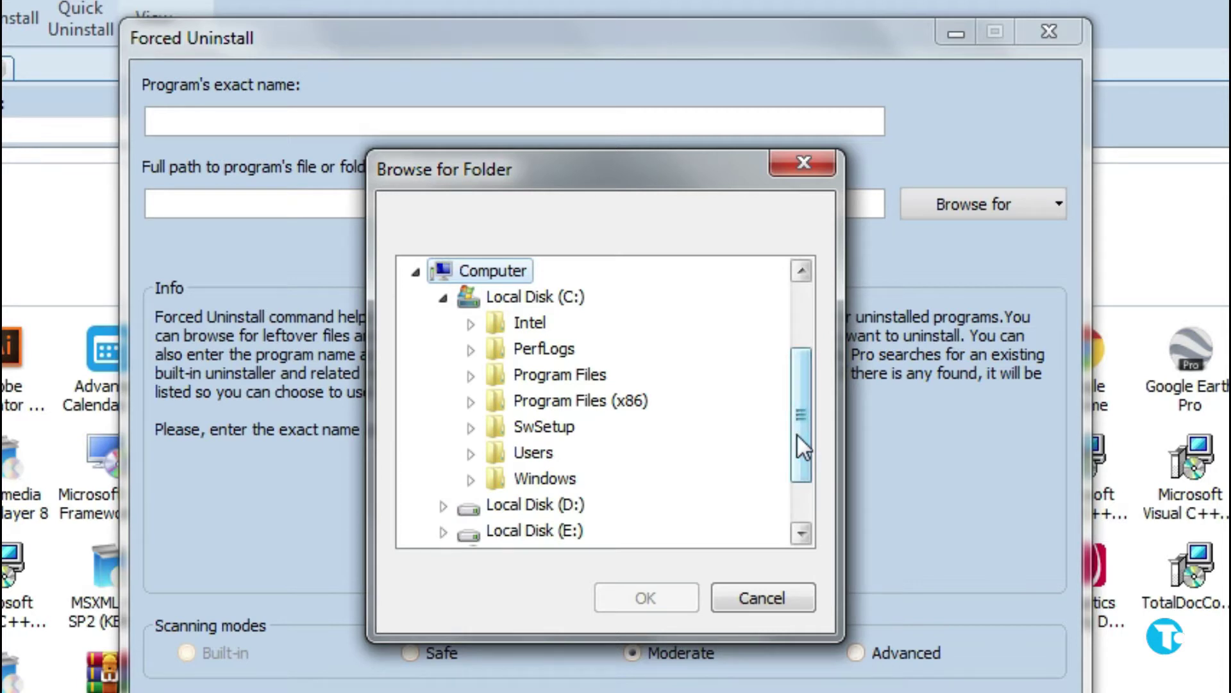
pyautogui.click(470, 377)
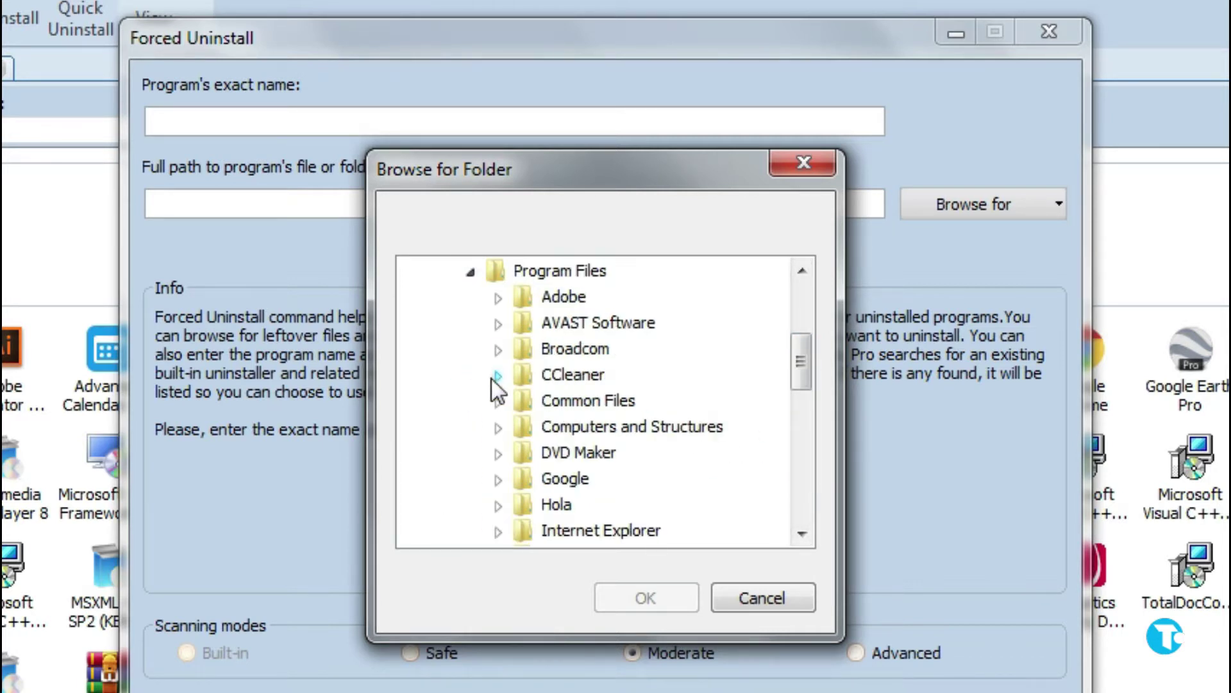
pyautogui.click(533, 374)
pyautogui.click(624, 599)
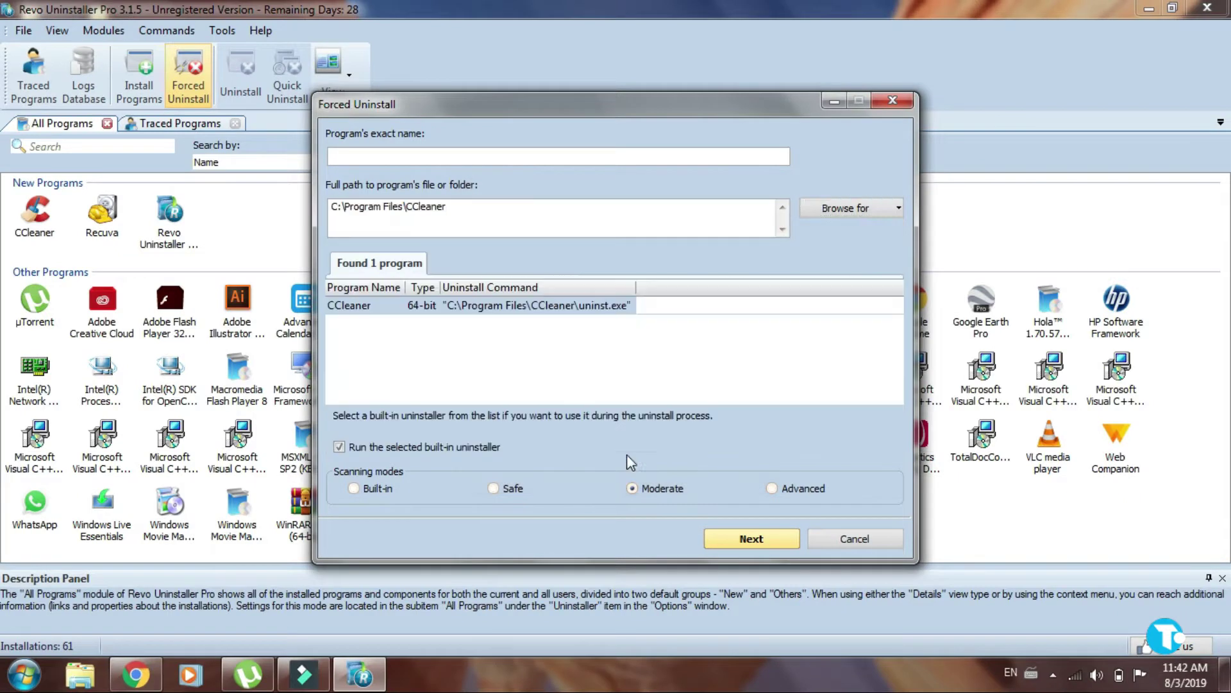
# Uninstall CCleaner v5.60 through its built-in uninstaller with Moderate scanning, and scan for leftover items until the process is finished.
pyautogui.click(751, 540)
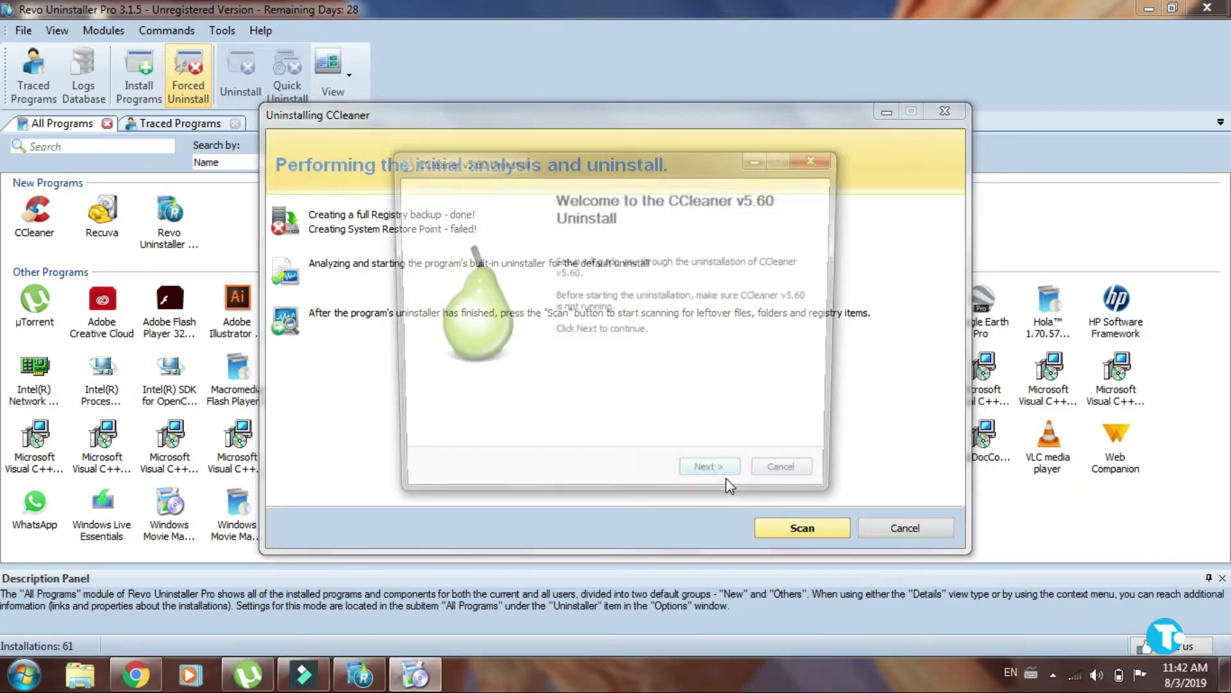
pyautogui.click(726, 480)
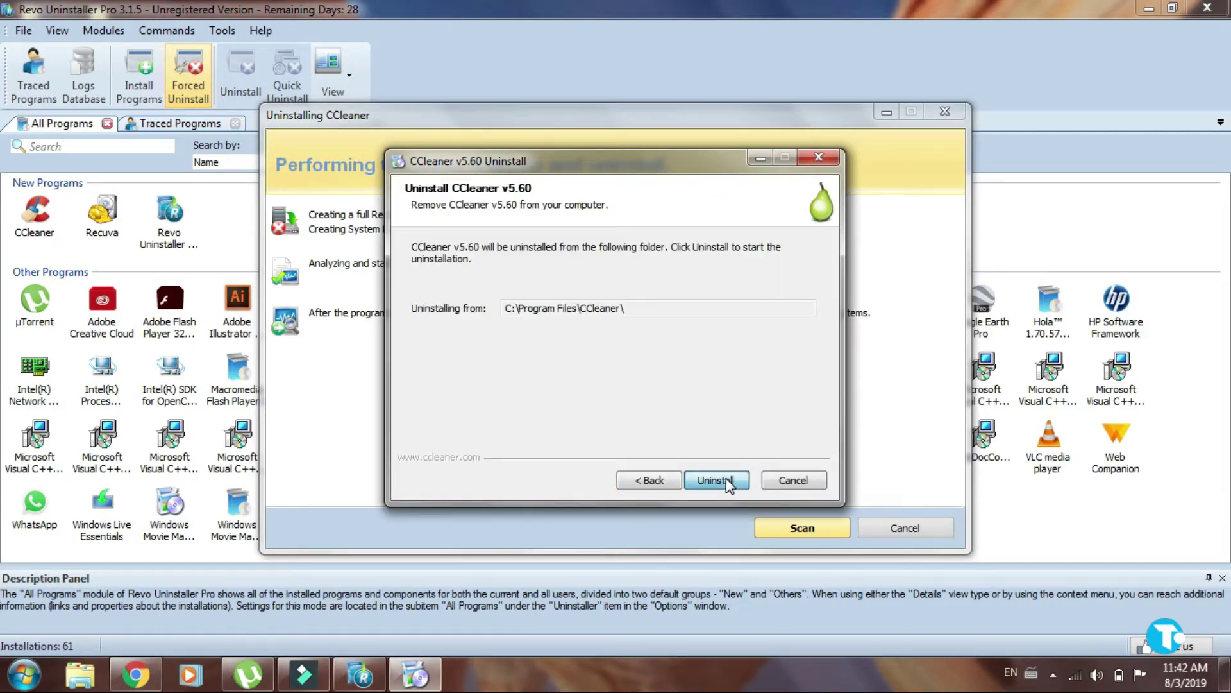
pyautogui.click(726, 479)
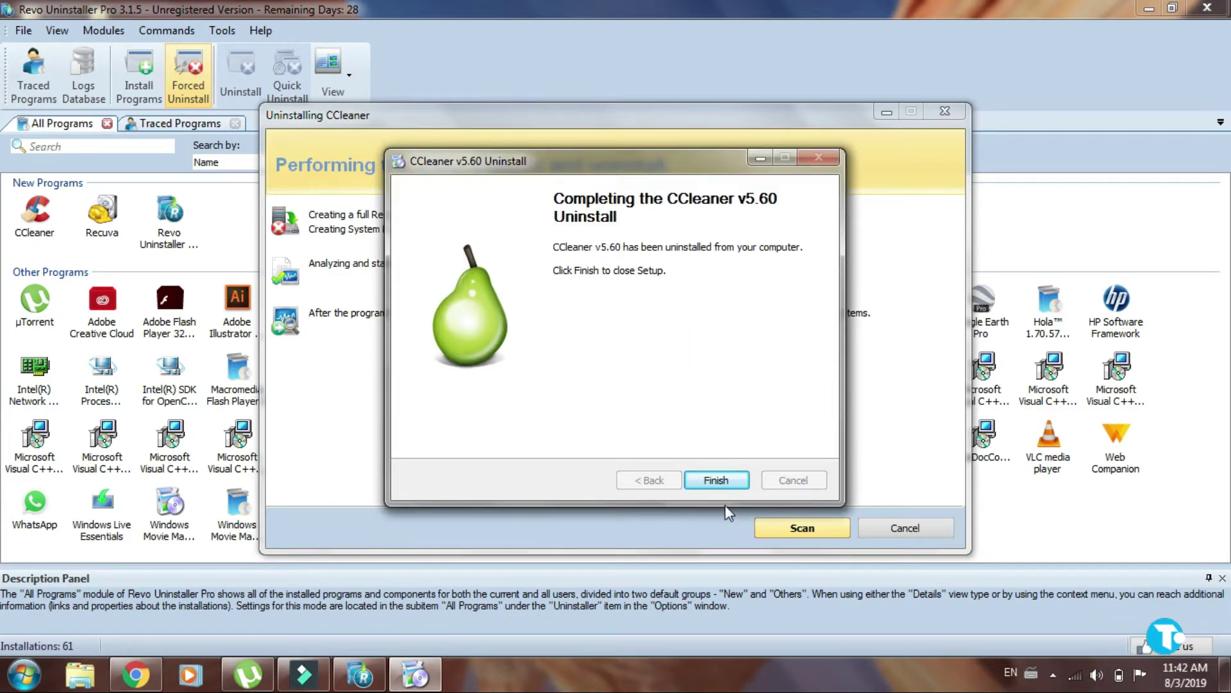
pyautogui.click(711, 477)
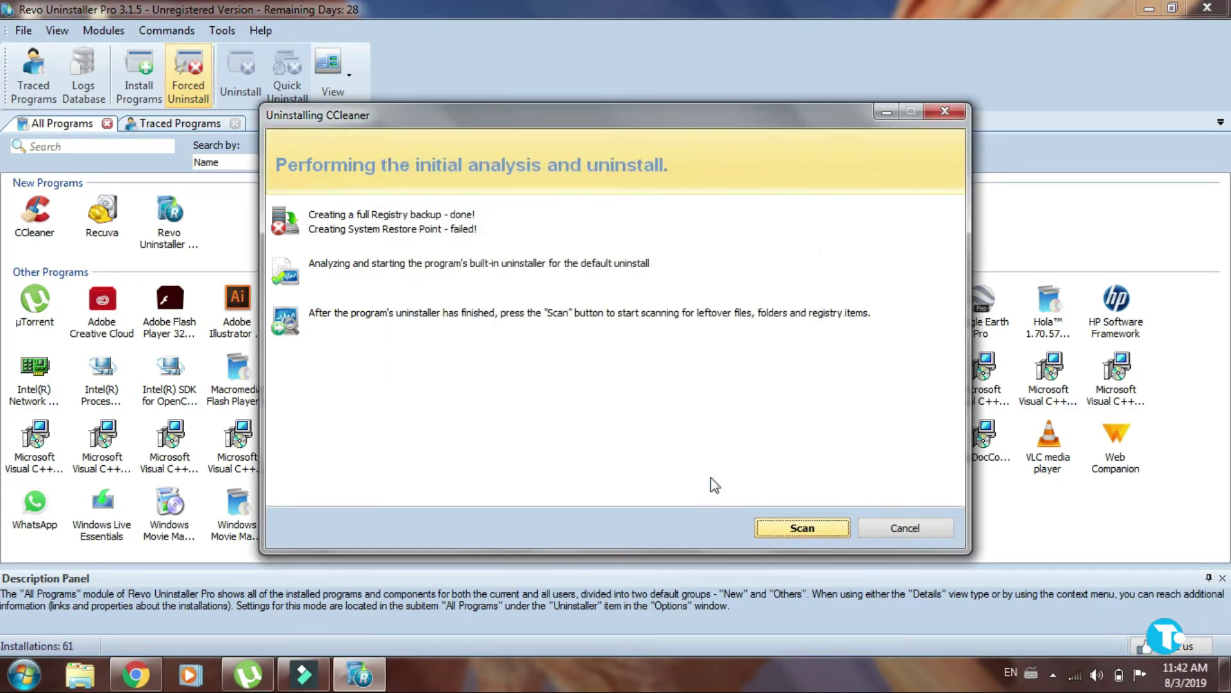
pyautogui.click(793, 529)
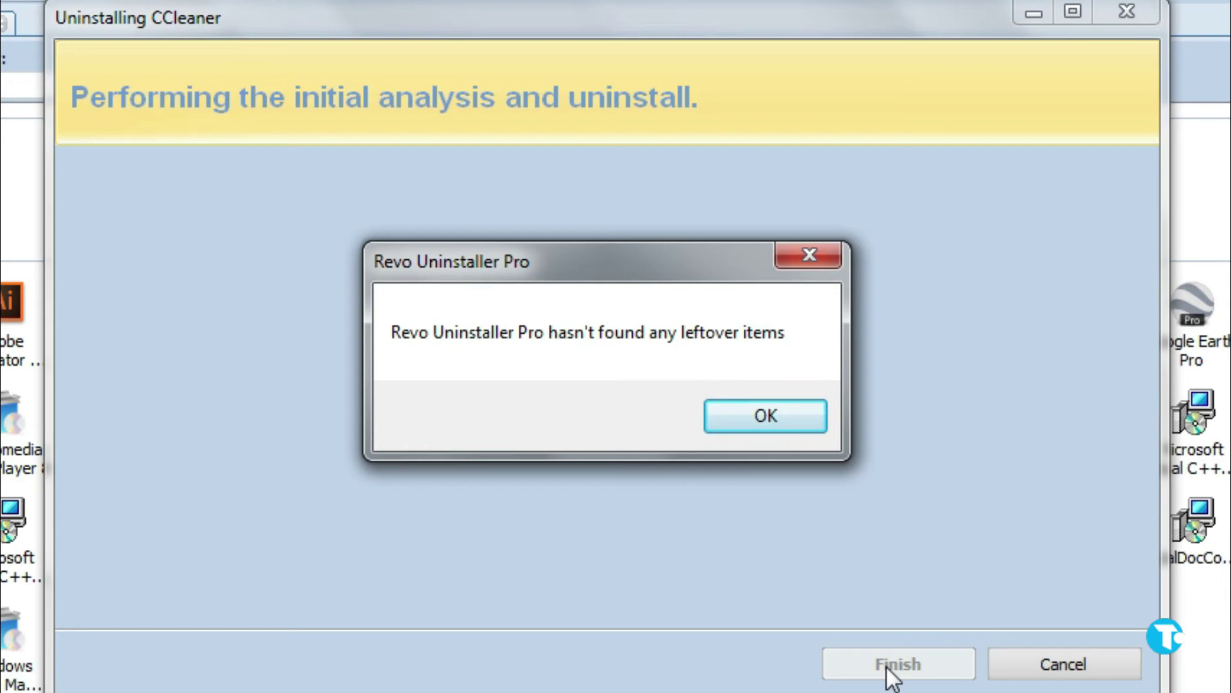
pyautogui.click(745, 402)
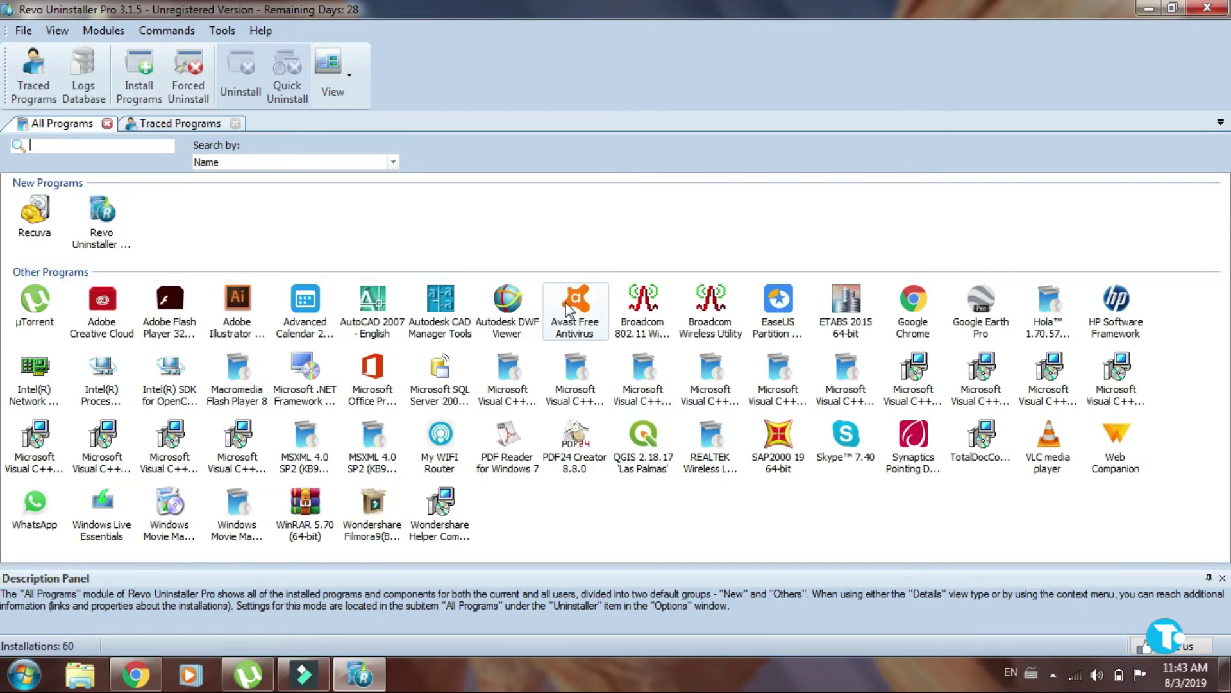